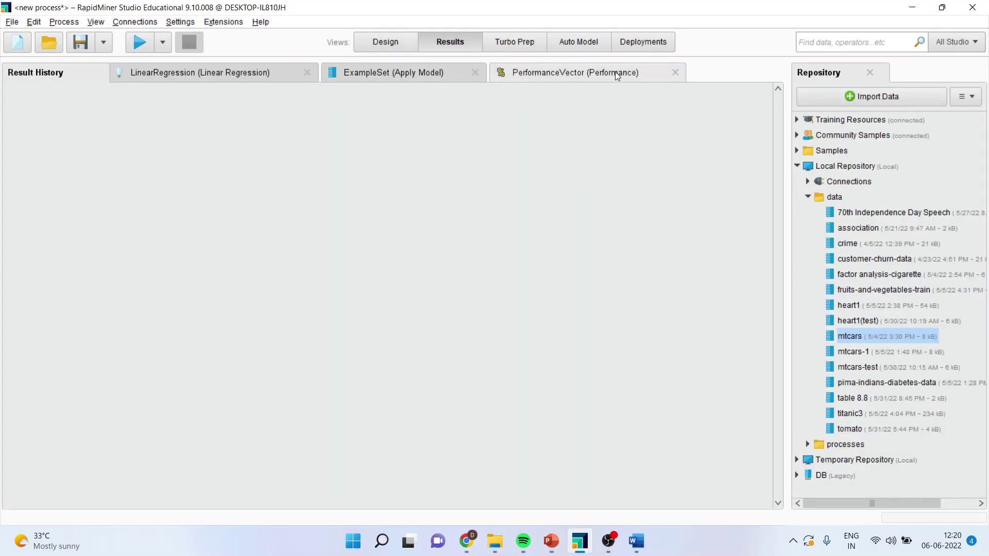
# - Close the performance, scatter plot and coefficient result tabs, then delete every operator from the old process
pyautogui.click(675, 72)
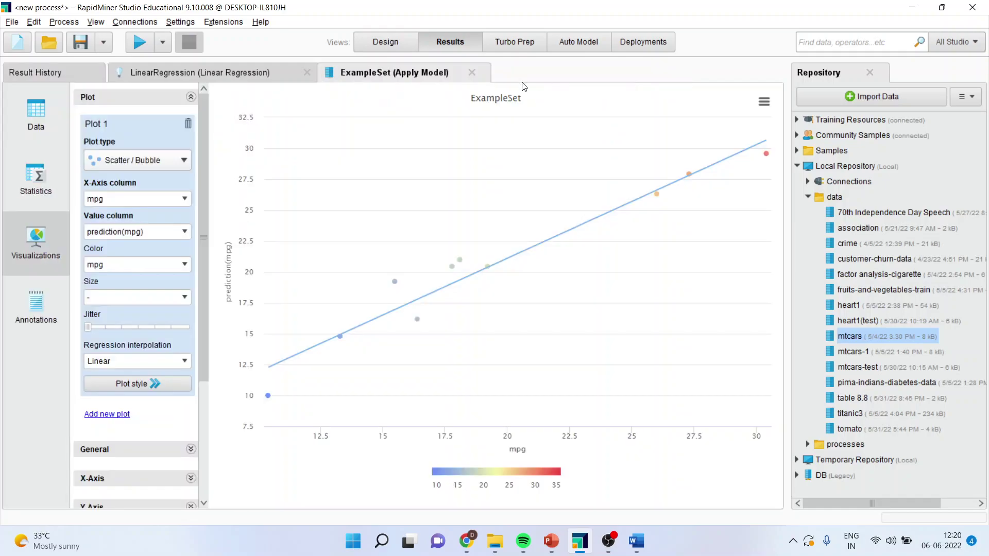
pyautogui.click(475, 72)
pyautogui.click(304, 73)
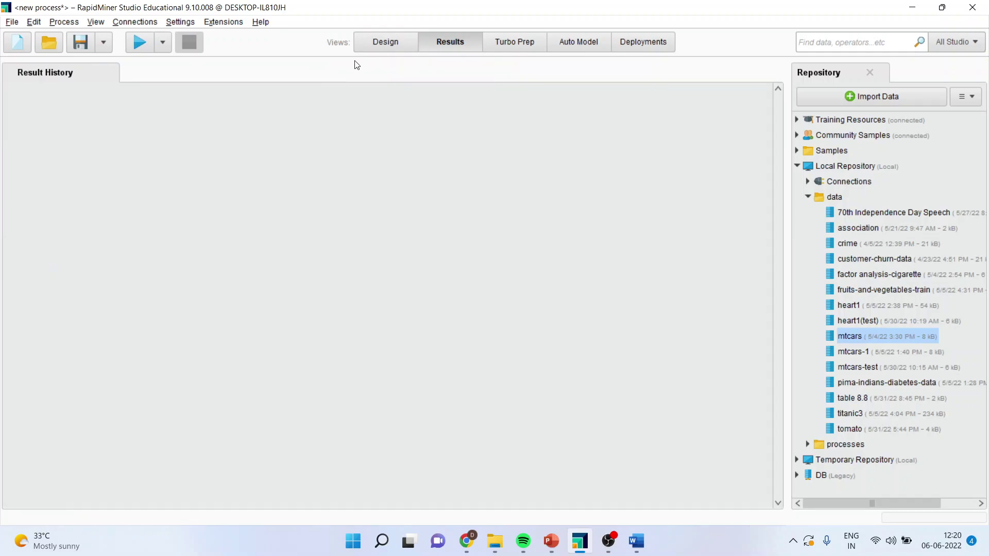
pyautogui.click(380, 44)
pyautogui.moveTo(215, 131); pyautogui.dragTo(757, 392)
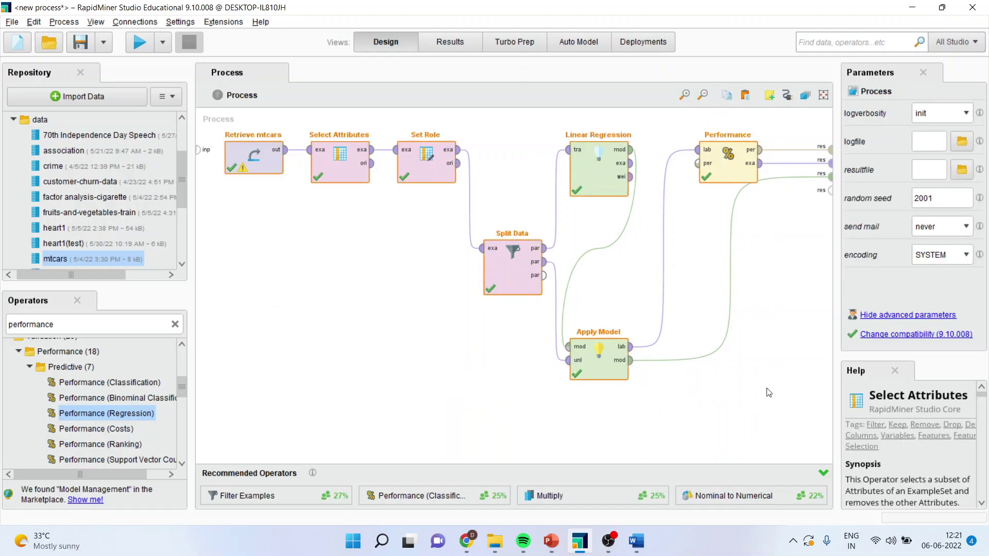
pyautogui.press('Delete')
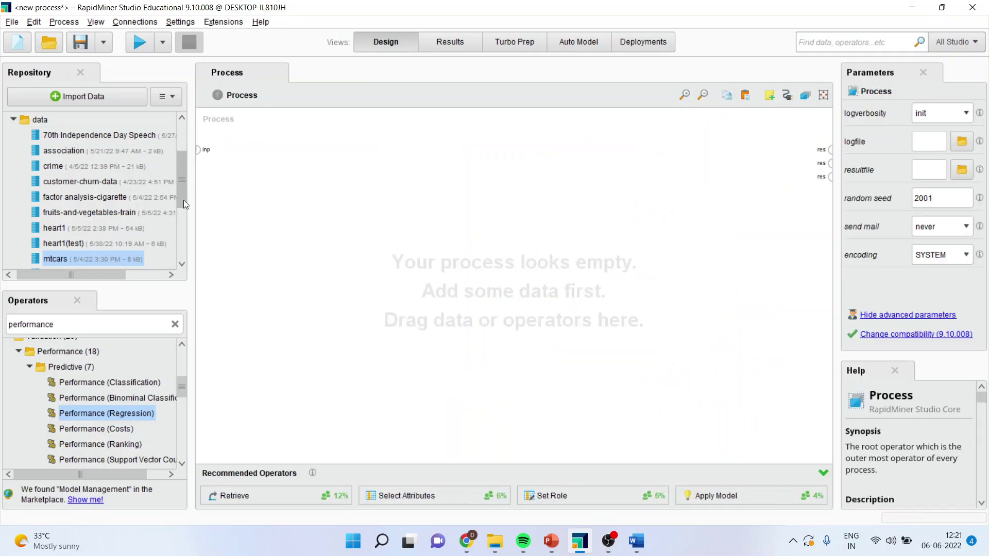
# - Add a Retrieve mtcars-1 operator and connect its output to the process result
pyautogui.moveTo(183, 200); pyautogui.dragTo(183, 216)
pyautogui.moveTo(74, 232); pyautogui.dragTo(218, 199)
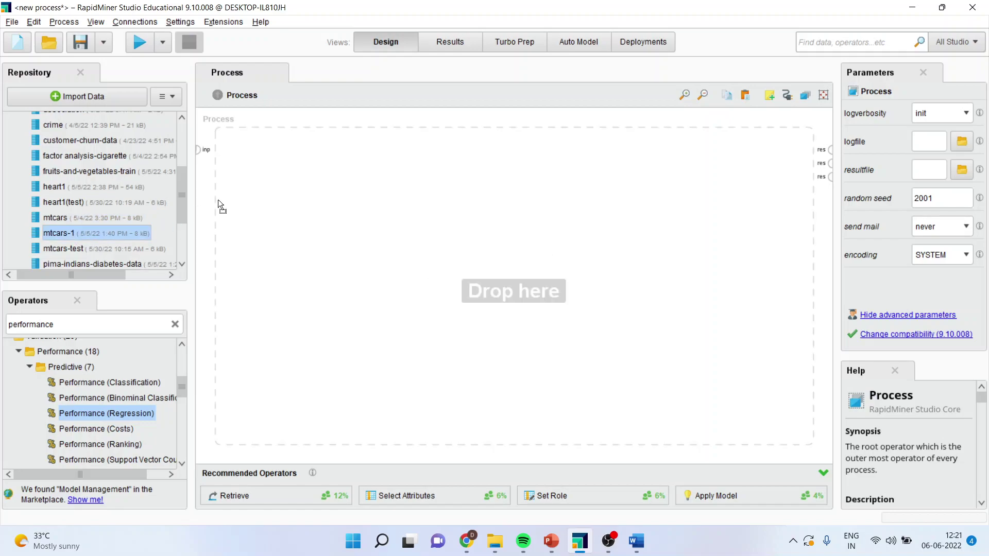
pyautogui.moveTo(261, 153); pyautogui.dragTo(261, 153)
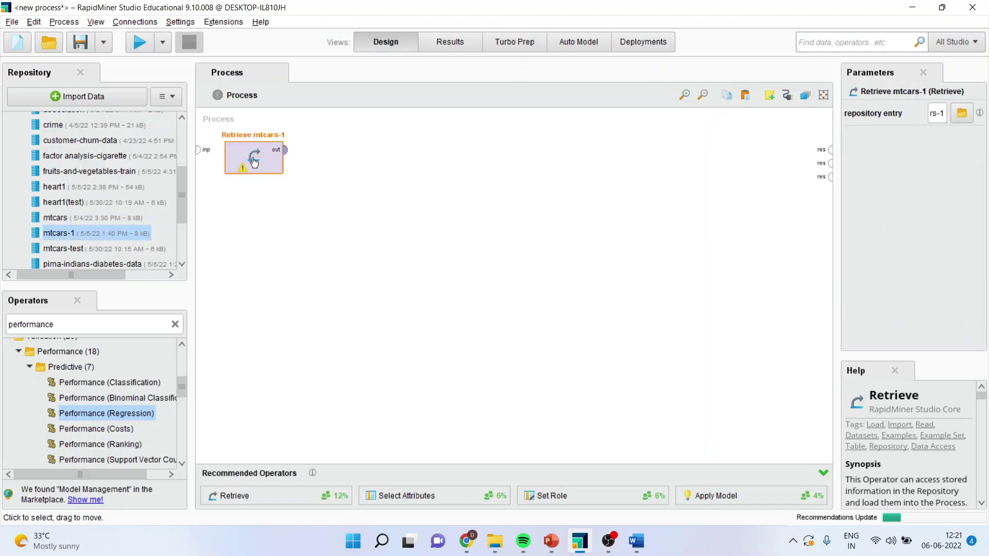
pyautogui.click(286, 154)
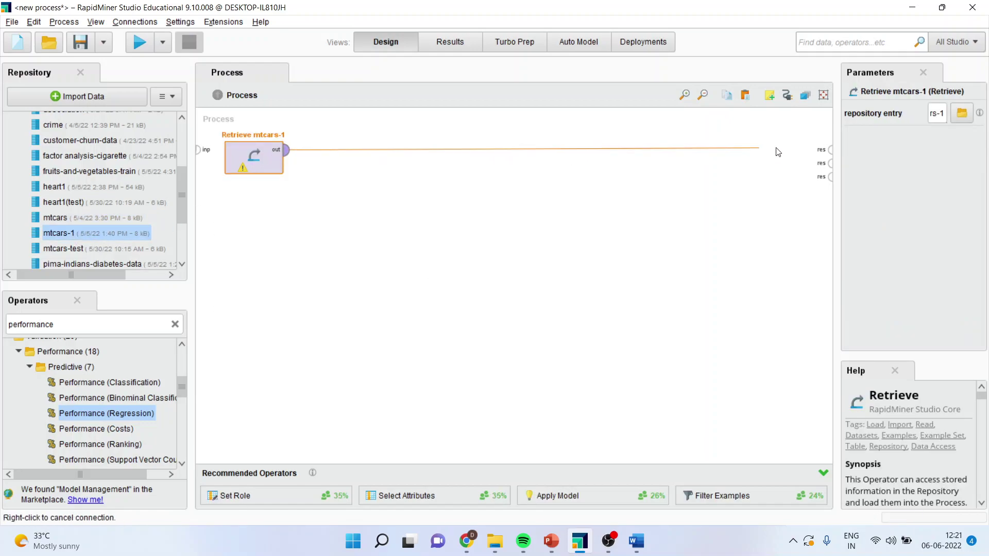
pyautogui.click(830, 153)
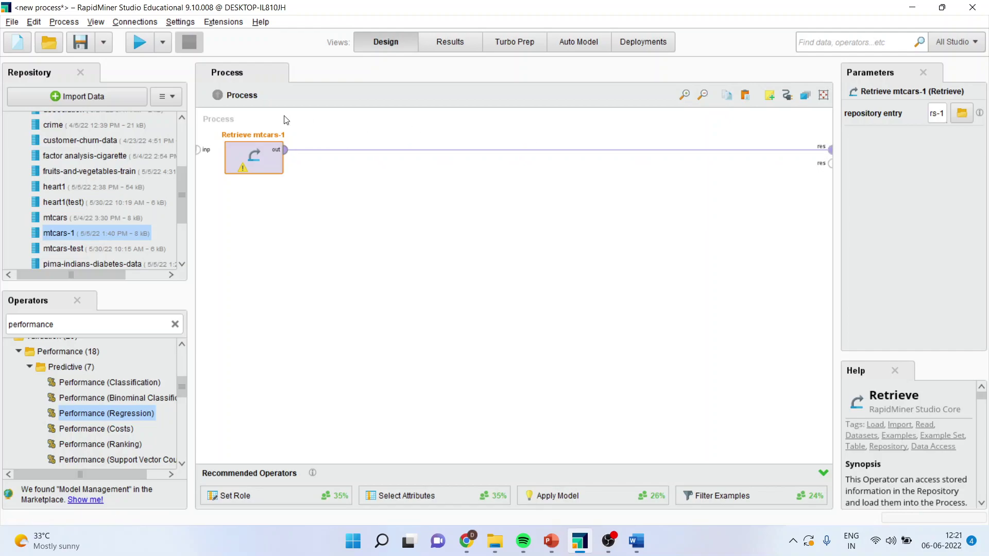
# - Run the process, then sort the 32-example mtcars-1 table by gear and finally ascending by carb
pyautogui.click(137, 42)
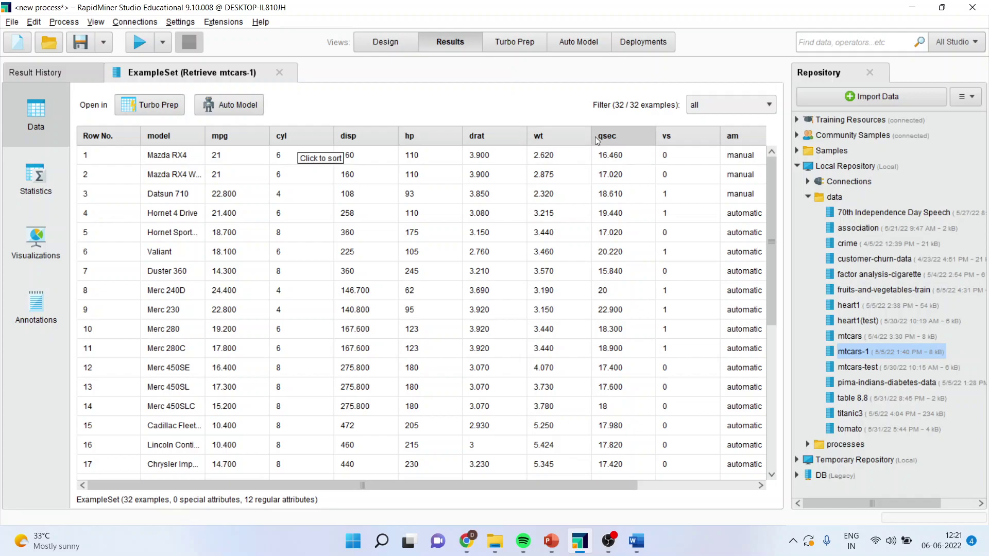
pyautogui.moveTo(579, 486); pyautogui.dragTo(699, 479)
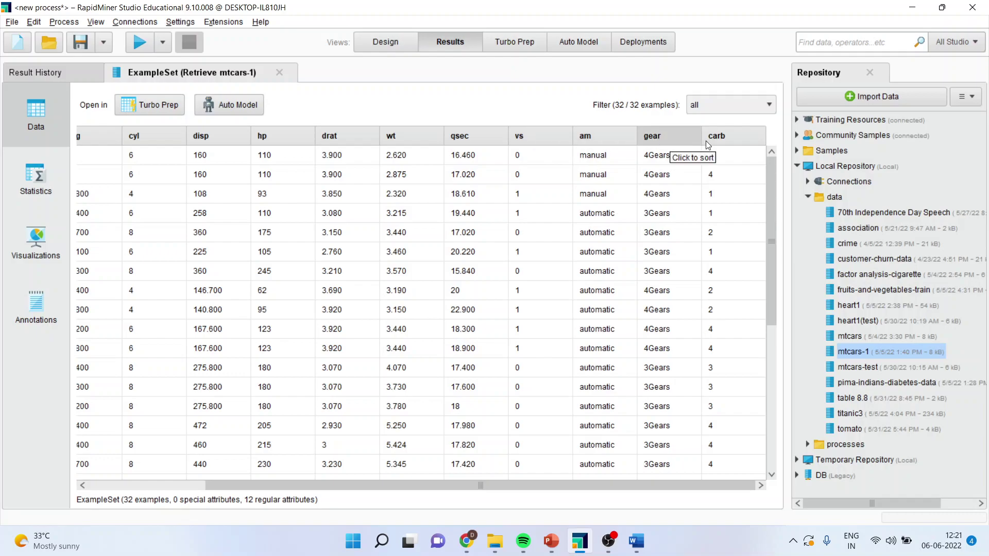
pyautogui.click(663, 138)
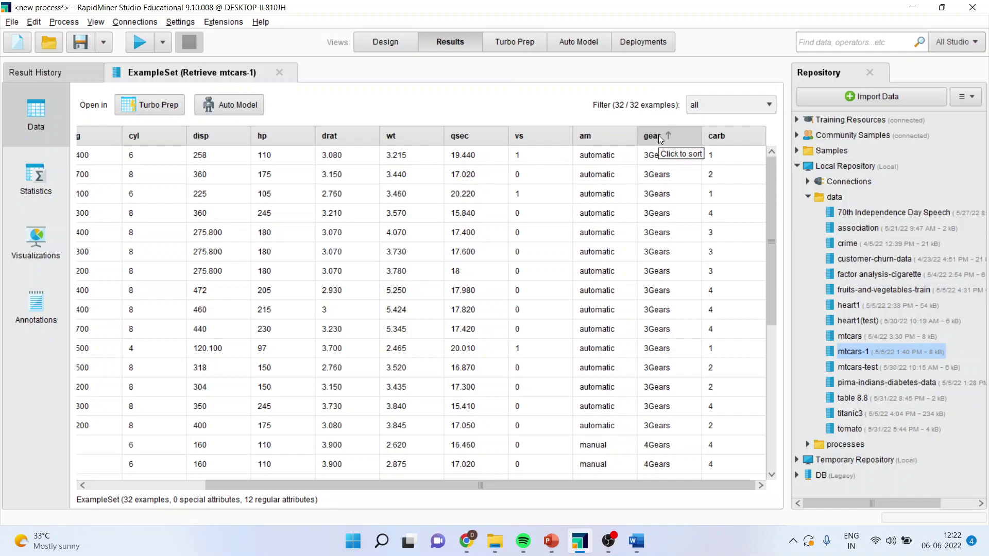
pyautogui.moveTo(770, 193); pyautogui.dragTo(742, 153)
pyautogui.click(723, 135)
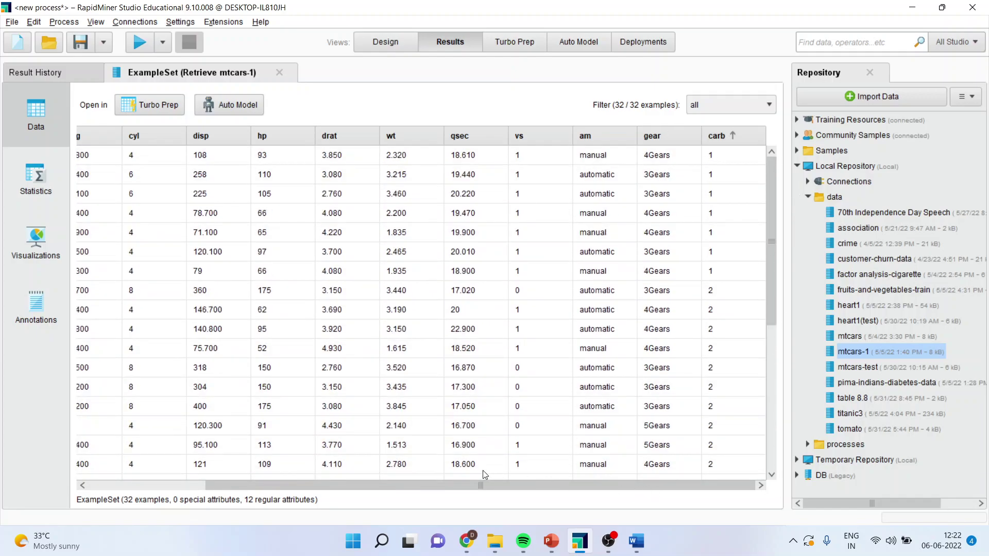
pyautogui.moveTo(486, 485); pyautogui.dragTo(350, 485)
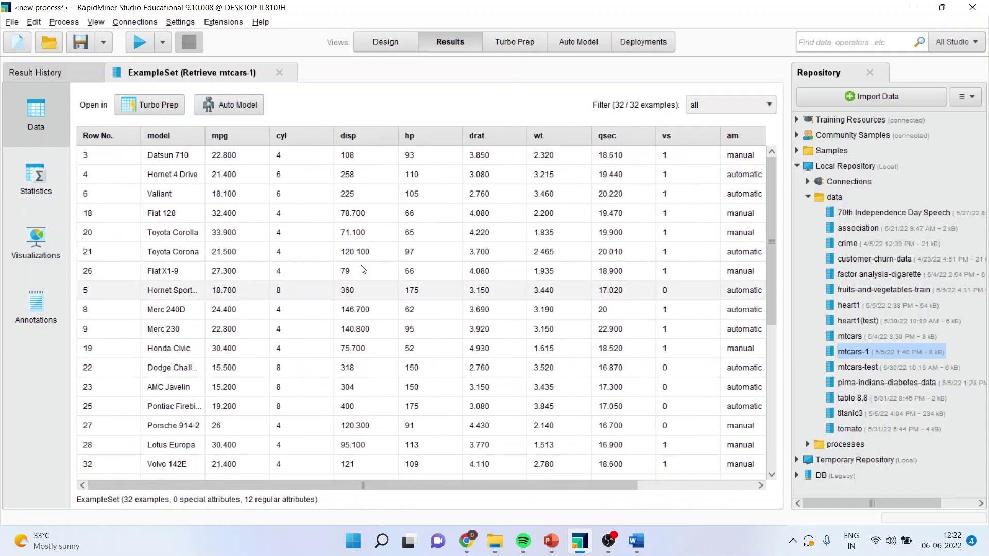
# - Search operators for 'select' and insert Select Attributes after Retrieve mtcars-1
pyautogui.click(386, 42)
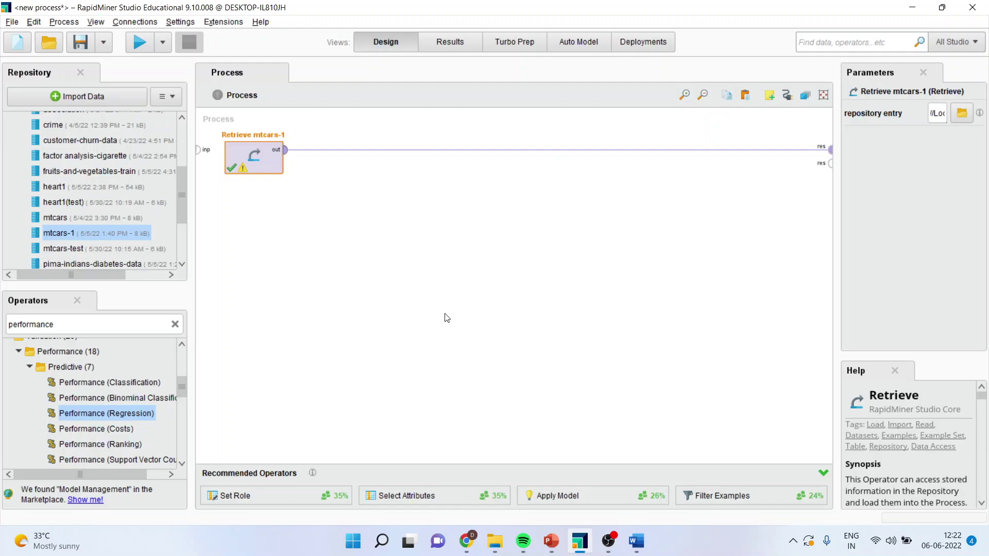
pyautogui.moveTo(39, 352); pyautogui.dragTo(39, 355)
pyautogui.doubleClick(60, 325)
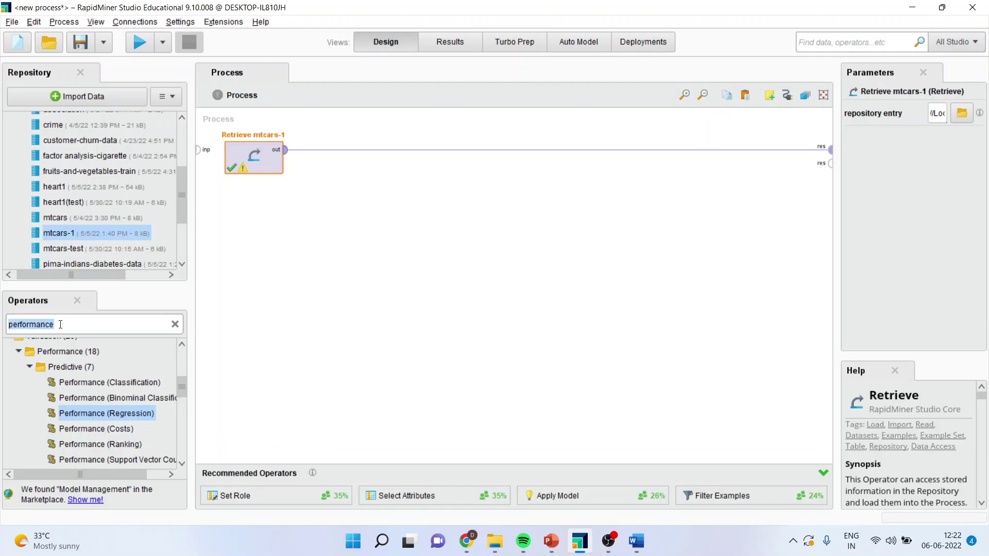
pyautogui.write('select')
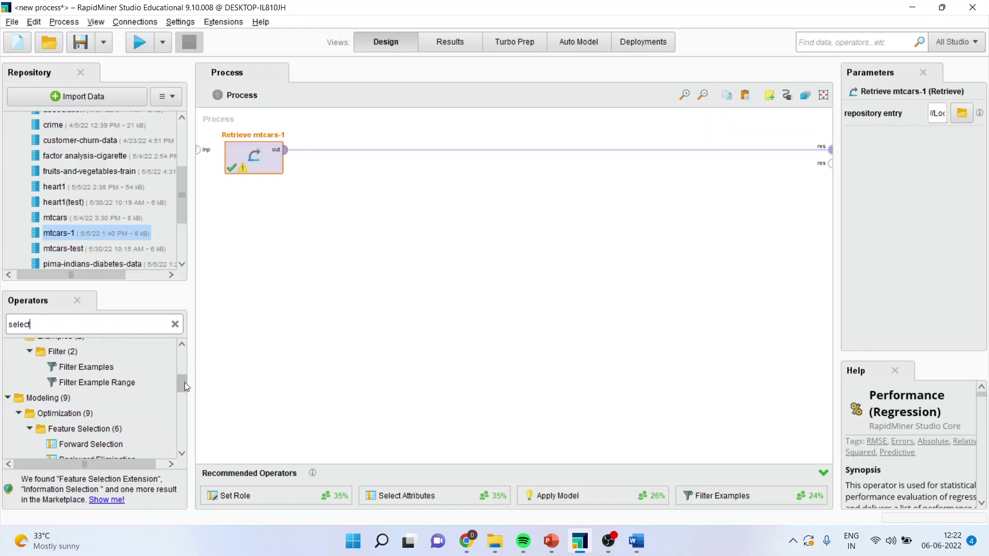
pyautogui.moveTo(185, 382); pyautogui.dragTo(187, 359)
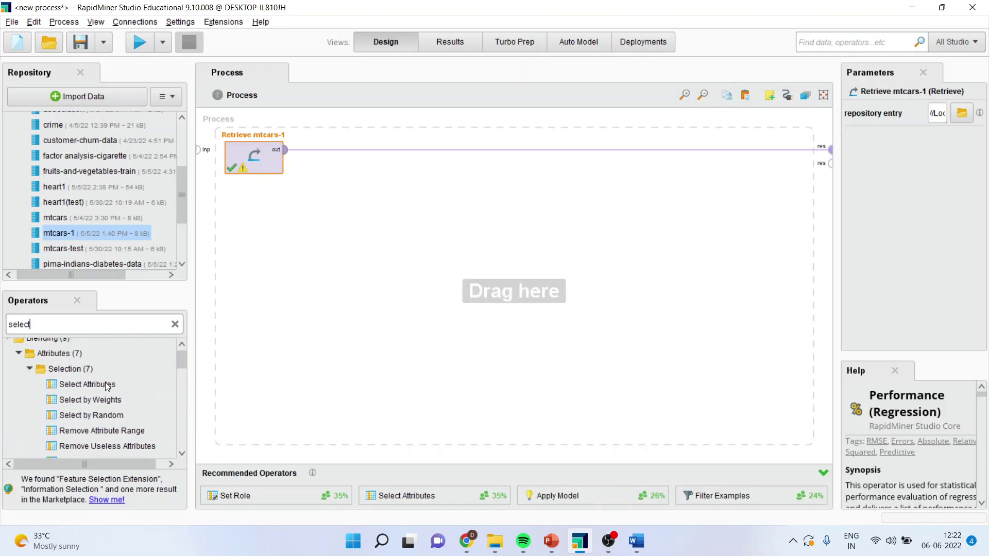
pyautogui.moveTo(99, 385); pyautogui.dragTo(327, 232)
pyautogui.moveTo(320, 156); pyautogui.dragTo(322, 156)
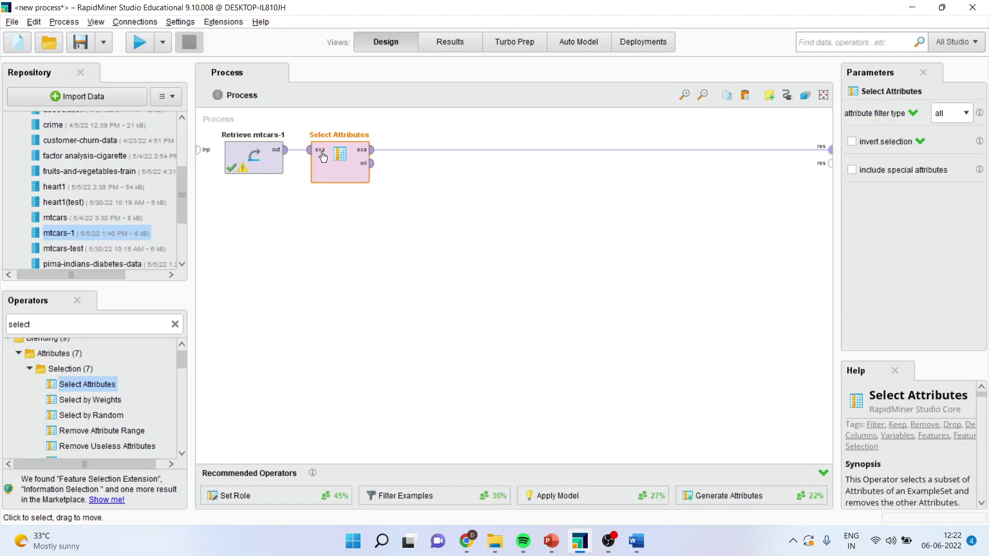
# - Set the filter type to subset, keeping only gear, hp, mpg and wt
pyautogui.click(967, 113)
pyautogui.click(936, 153)
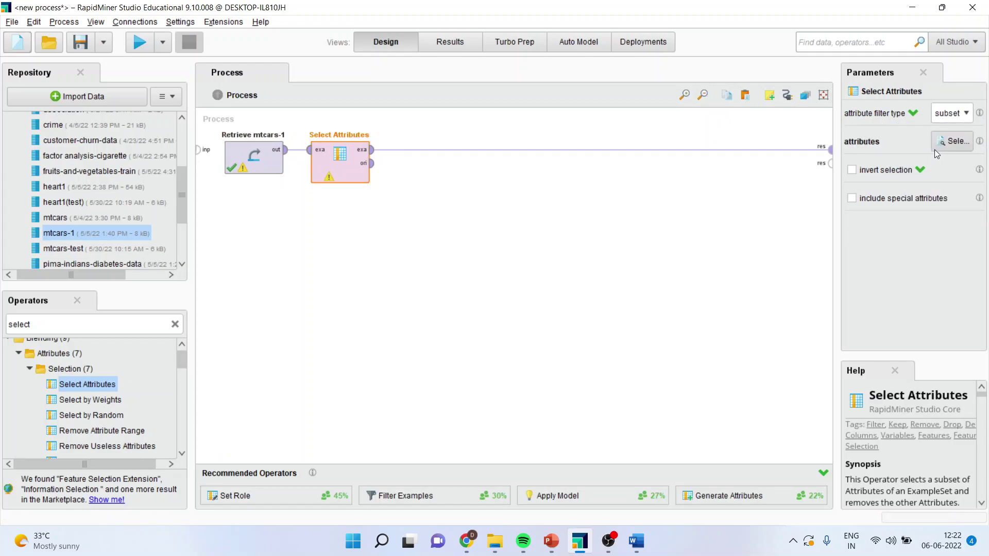
pyautogui.click(953, 140)
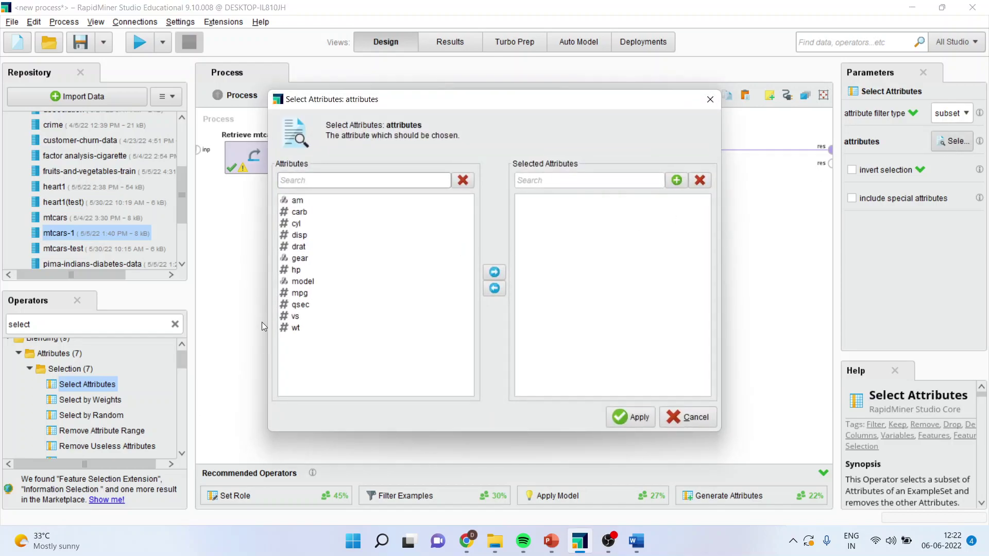
pyautogui.click(299, 329)
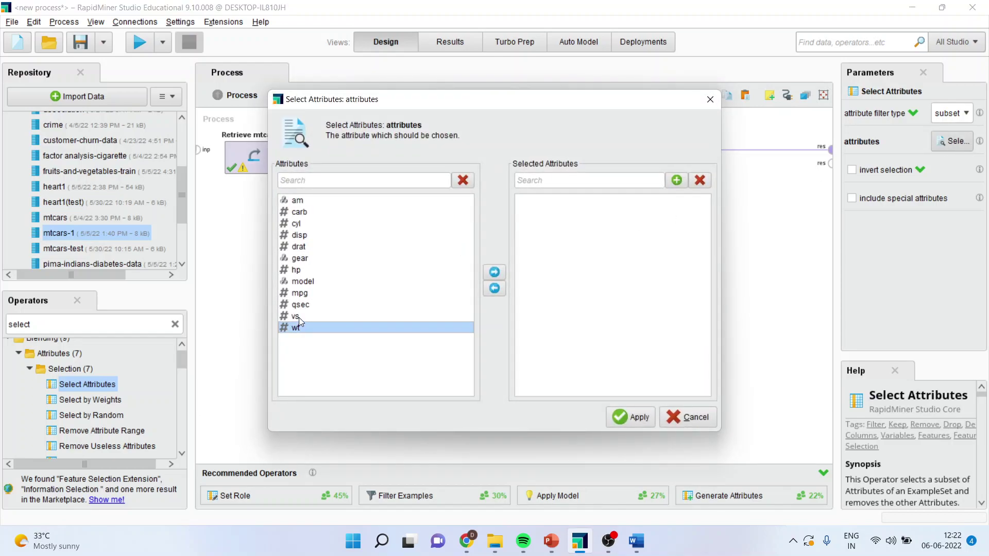
pyautogui.keyDown('ctrl'); pyautogui.click(298, 317); pyautogui.keyUp('ctrl')
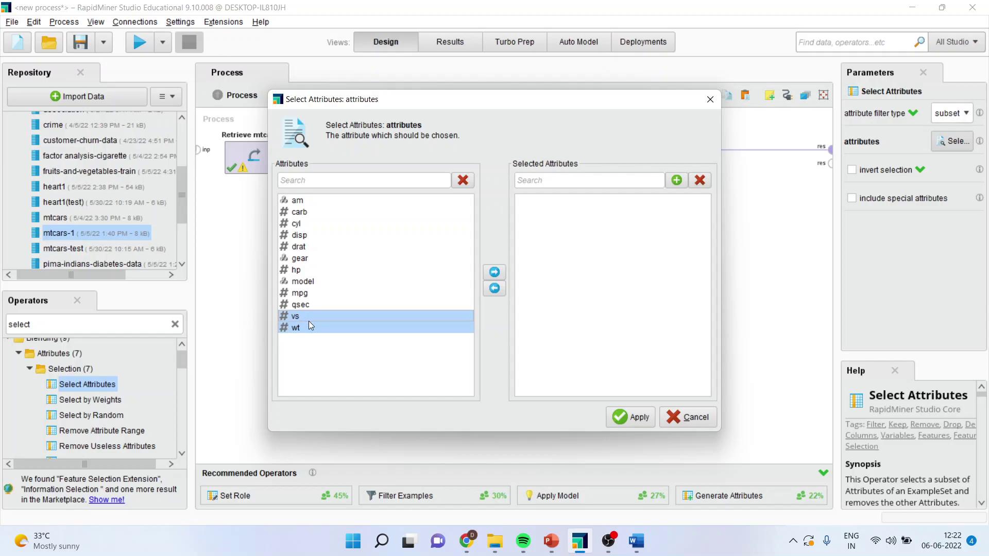
pyautogui.click(307, 324)
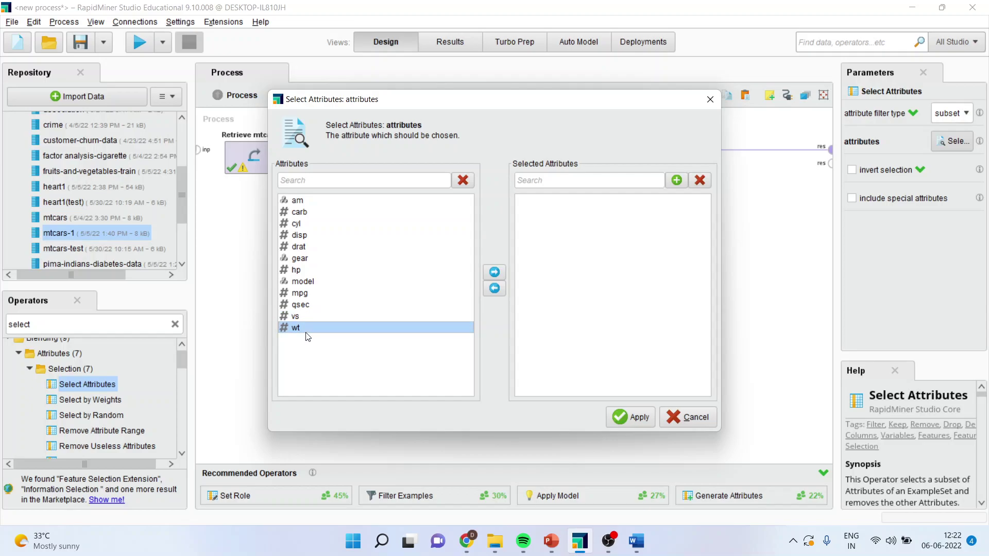
pyautogui.keyDown('ctrl'); pyautogui.click(308, 294); pyautogui.keyUp('ctrl')
pyautogui.keyDown('ctrl'); pyautogui.click(312, 268); pyautogui.keyUp('ctrl')
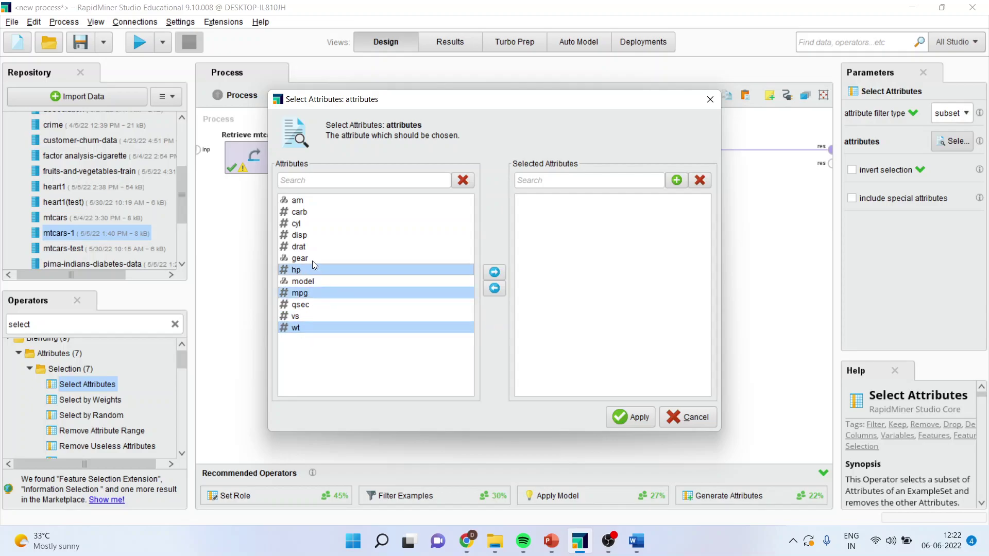
pyautogui.keyDown('ctrl'); pyautogui.click(306, 259); pyautogui.keyUp('ctrl')
pyautogui.click(492, 272)
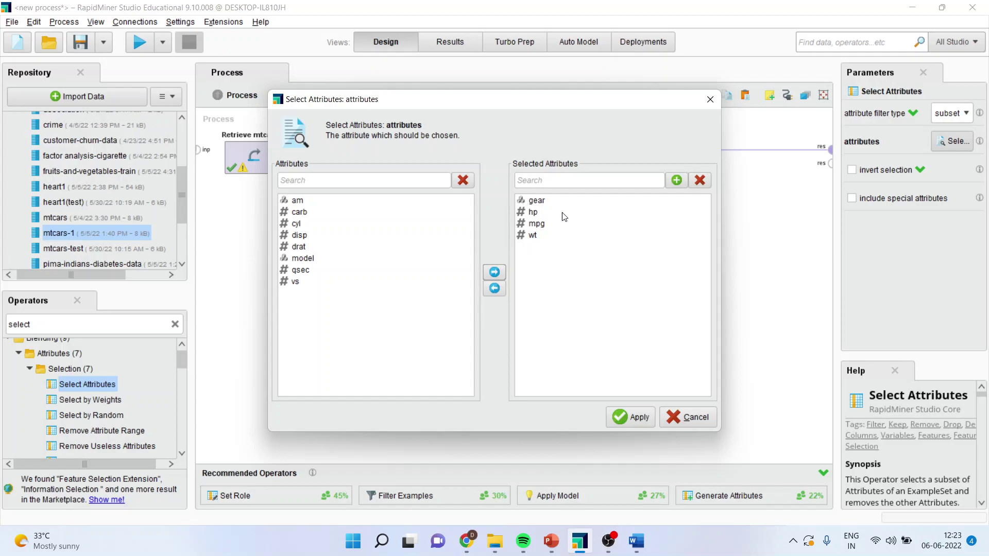
pyautogui.click(624, 418)
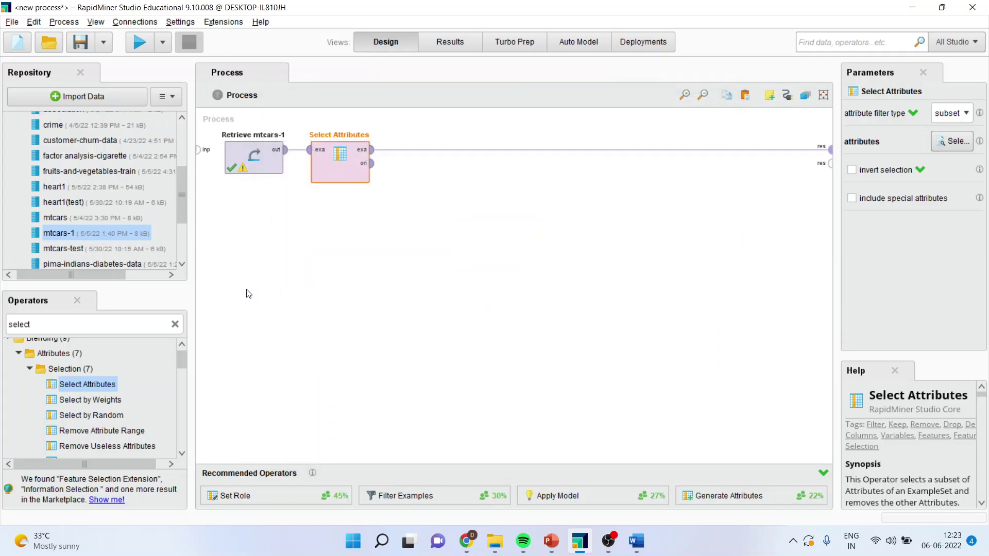
# - Search for 'set role' and insert a Set Role operator after Select Attributes
pyautogui.click(76, 322)
pyautogui.write('set tole')
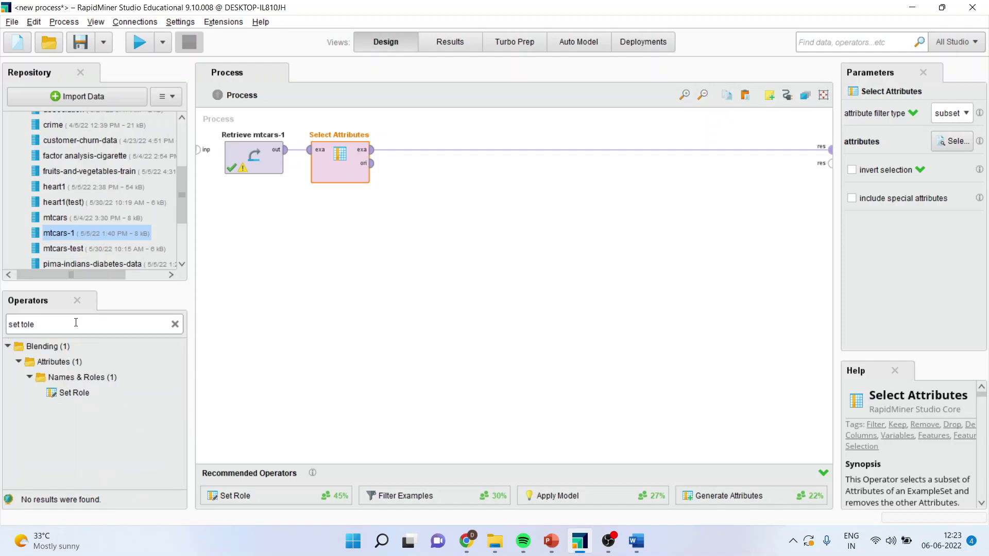
pyautogui.press('BackSpace')
pyautogui.press('BackSpace')
pyautogui.press('BackSpace')
pyautogui.press('BackSpace')
pyautogui.press('BackSpace')
pyautogui.write('tole')
pyautogui.press('BackSpace')
pyautogui.press('BackSpace')
pyautogui.press('BackSpace')
pyautogui.press('BackSpace')
pyautogui.write('role')
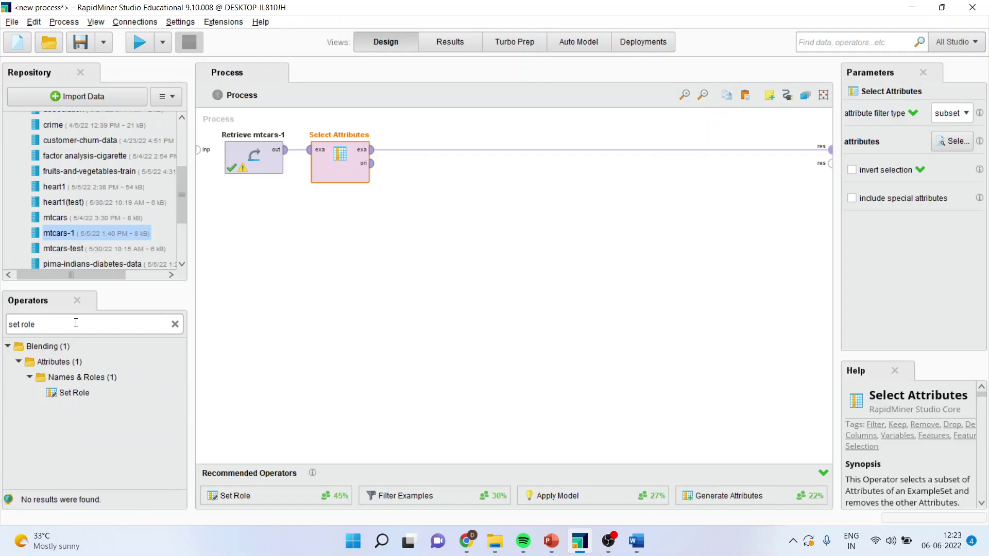
pyautogui.moveTo(74, 393); pyautogui.dragTo(417, 155)
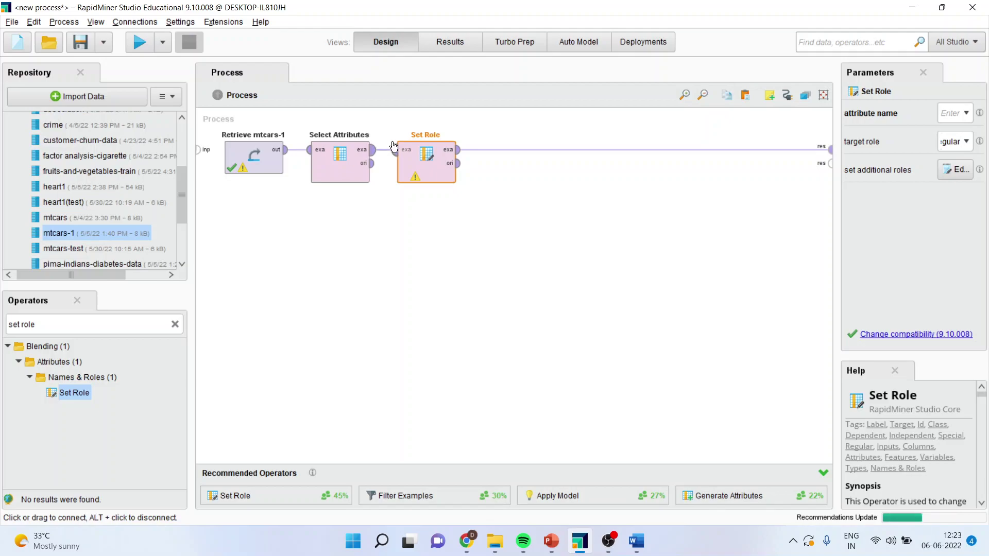
# - Set the attribute name to mpg and its target role to label
pyautogui.moveTo(406, 168)
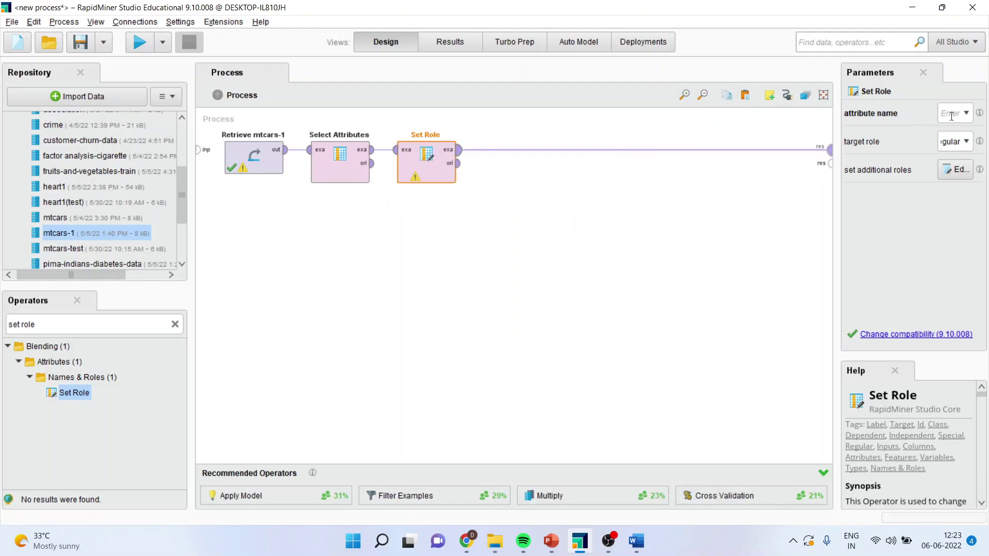
pyautogui.click(969, 114)
pyautogui.click(933, 152)
pyautogui.click(969, 142)
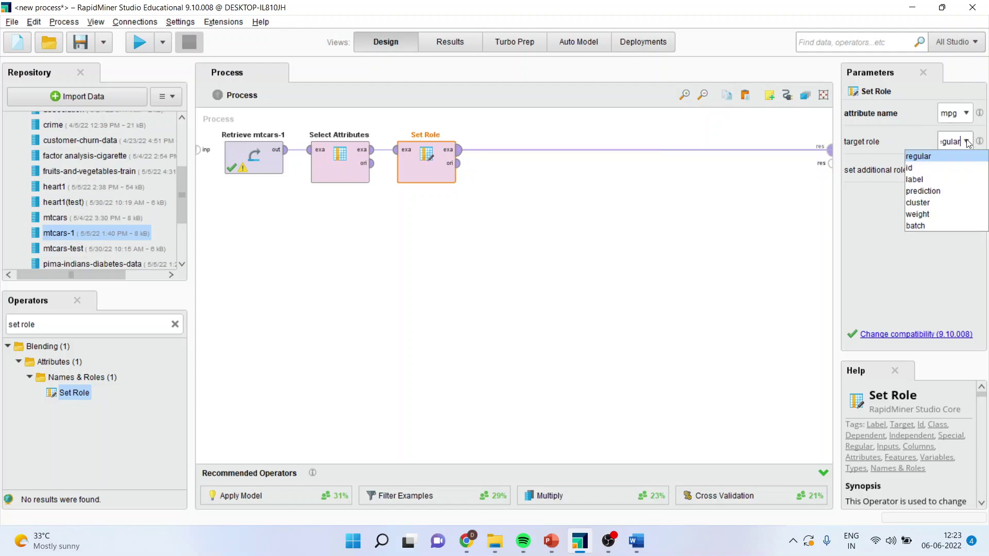
pyautogui.click(935, 180)
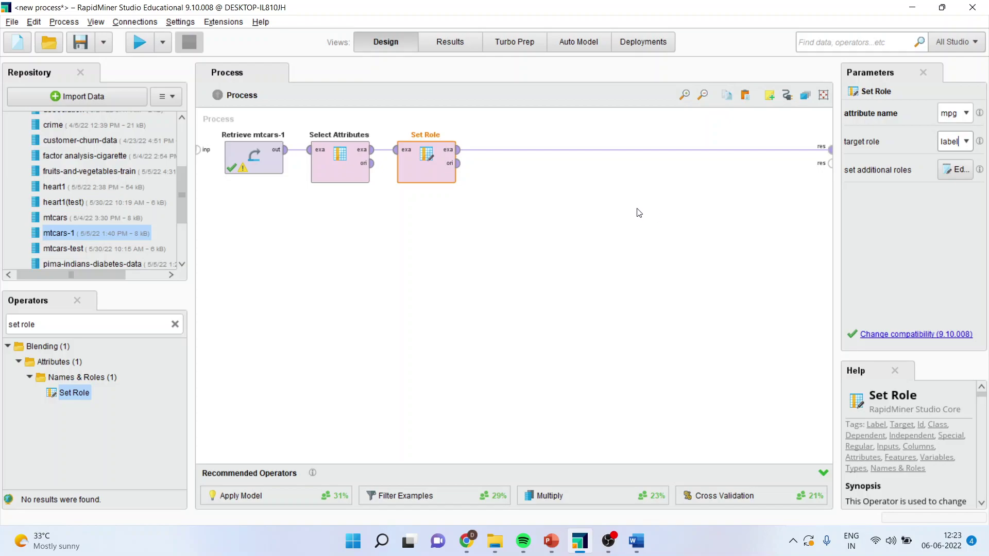
# - Search for 'nominal to numerical' and drop that operator onto the connection after Set Role
pyautogui.click(53, 326)
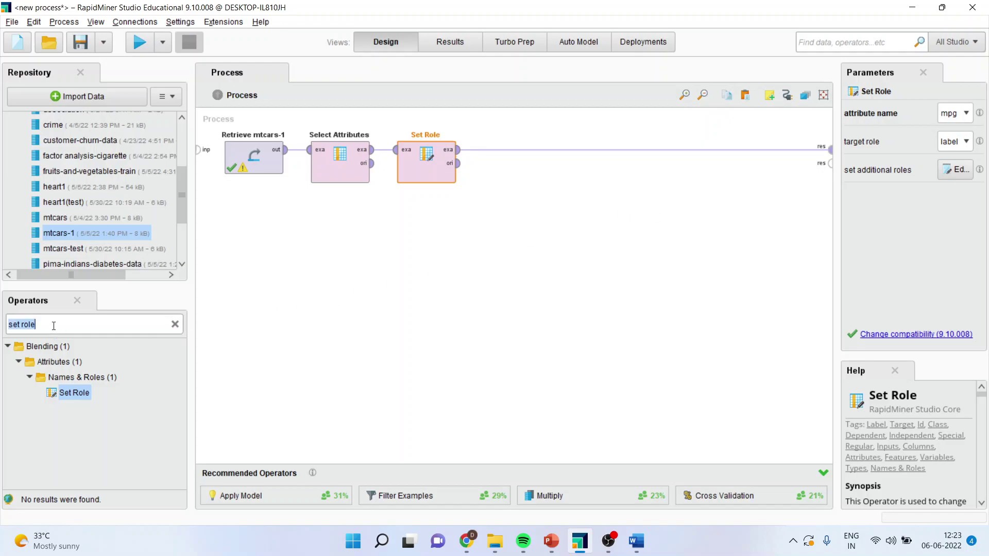
pyautogui.write('nominal ')
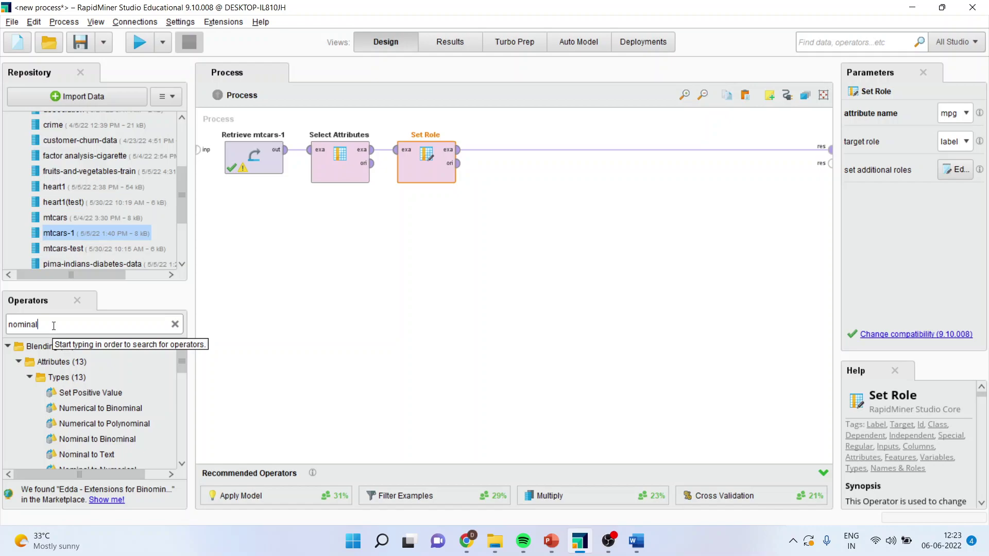
pyautogui.write('to num')
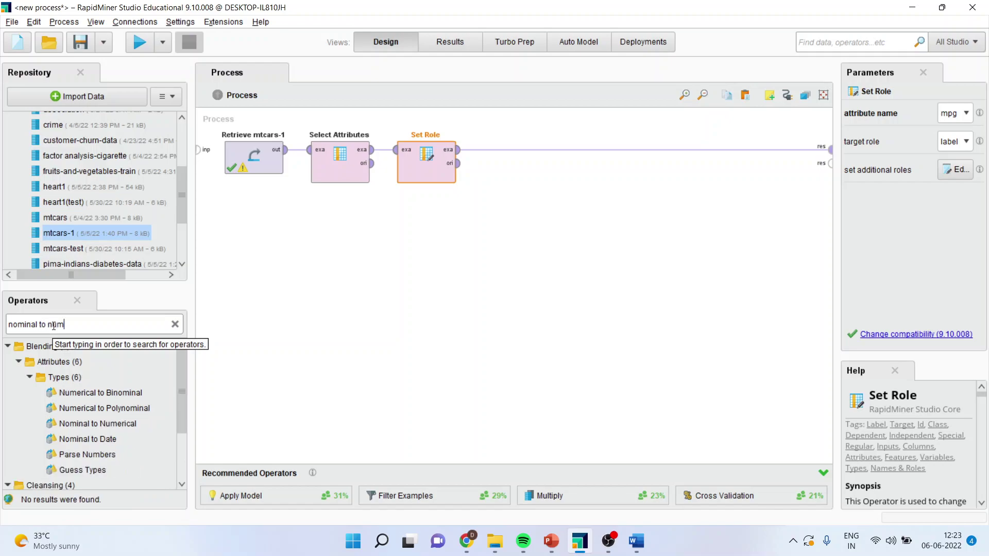
pyautogui.write('erical')
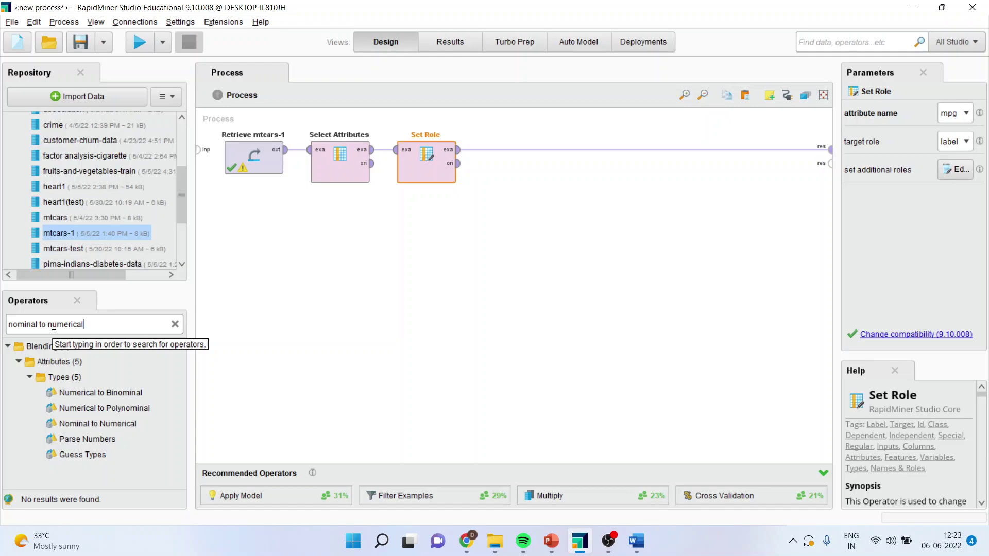
pyautogui.moveTo(82, 455); pyautogui.dragTo(502, 154)
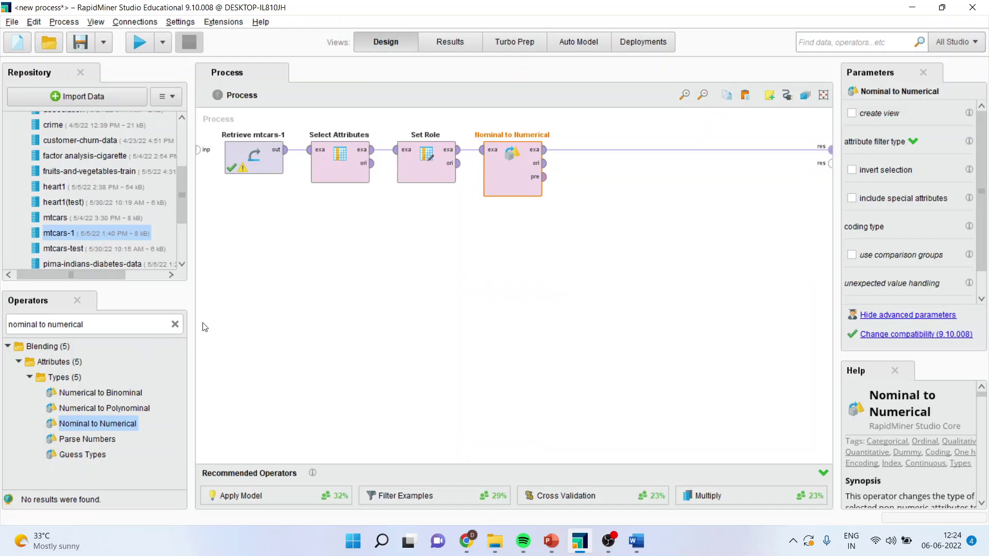
# - Insert a second Select Attributes operator after Nominal to Numerical
pyautogui.click(91, 328)
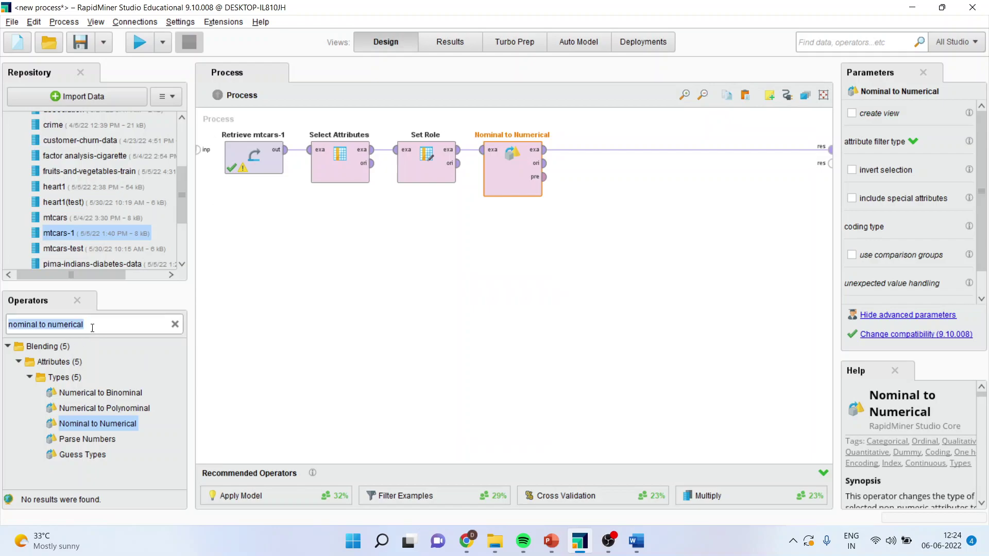
pyautogui.write('select')
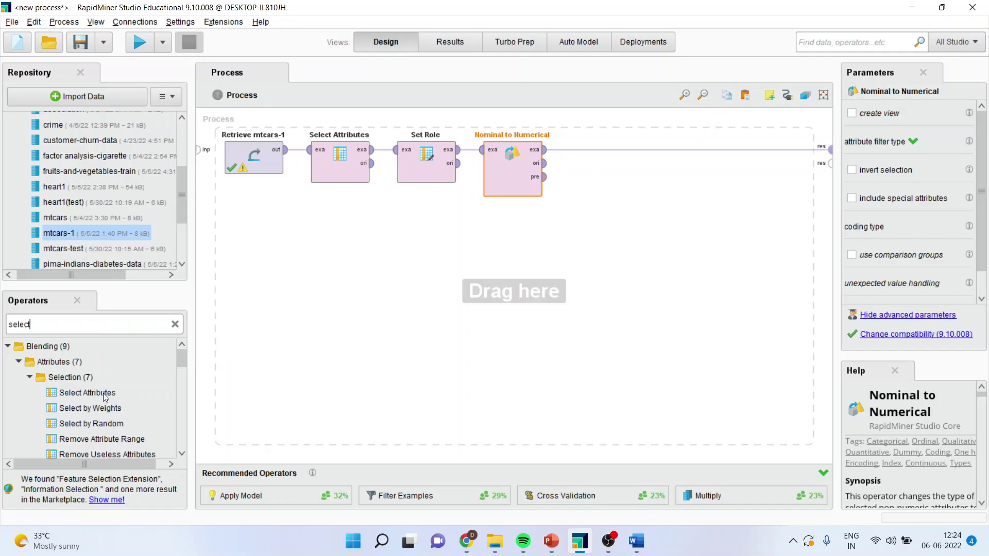
pyautogui.moveTo(105, 397); pyautogui.dragTo(477, 286)
pyautogui.moveTo(587, 162); pyautogui.dragTo(580, 154)
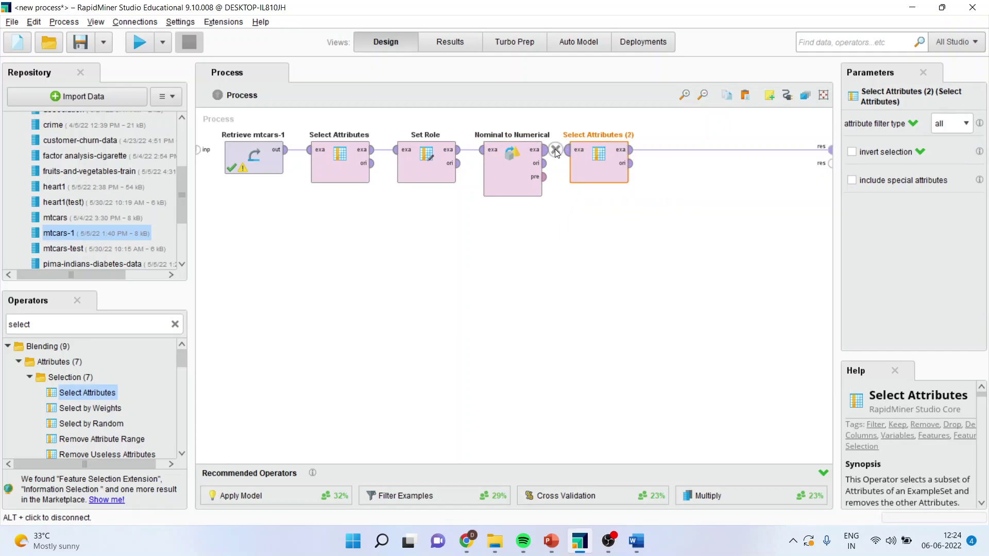
# - Set its filter type to subset, cancel the attribute chooser without picks, and run the process
pyautogui.click(960, 127)
pyautogui.click(950, 160)
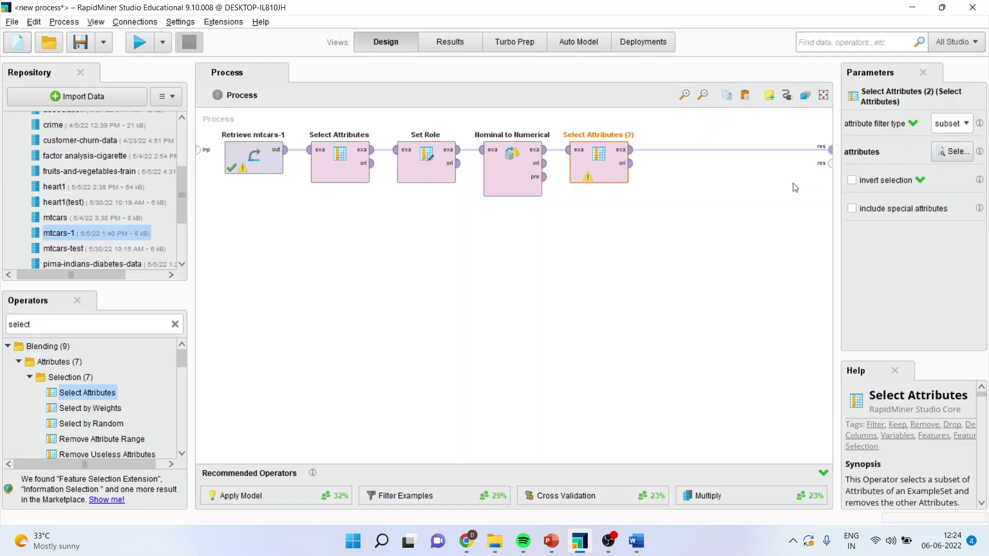
pyautogui.click(958, 151)
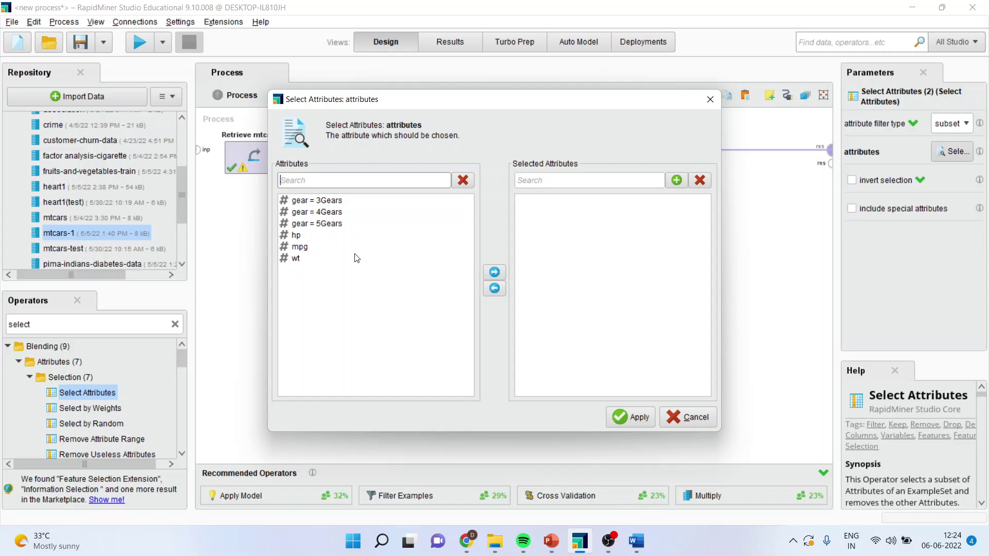
pyautogui.click(691, 422)
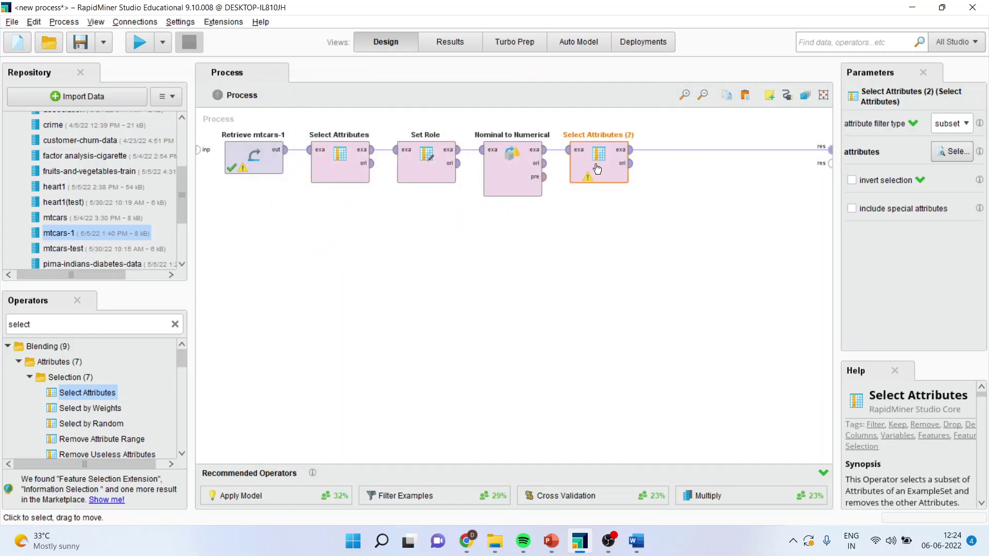
pyautogui.click(140, 44)
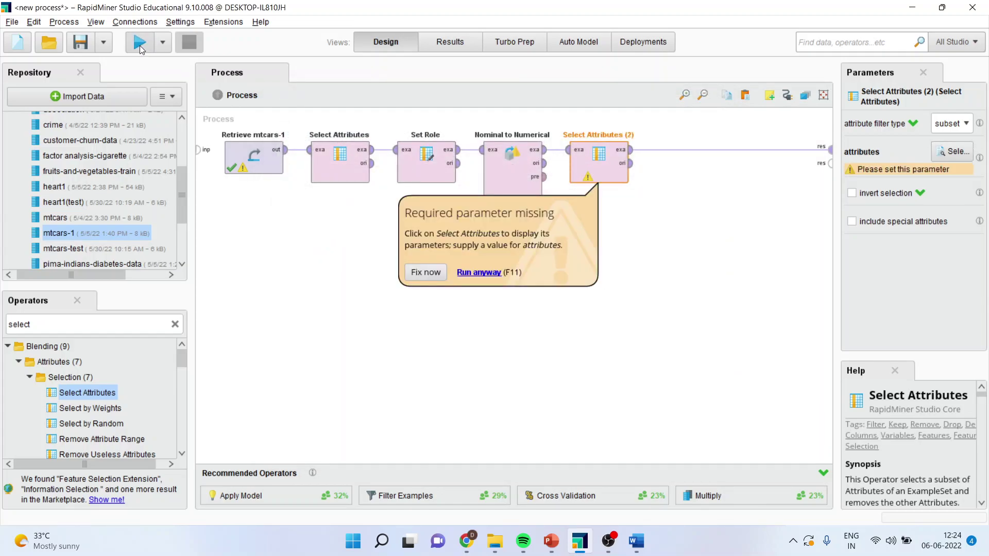
# - Dismiss the missing-parameter warning, delete Select Attributes (2), and rerun the process
pyautogui.click(606, 170)
pyautogui.press('Delete')
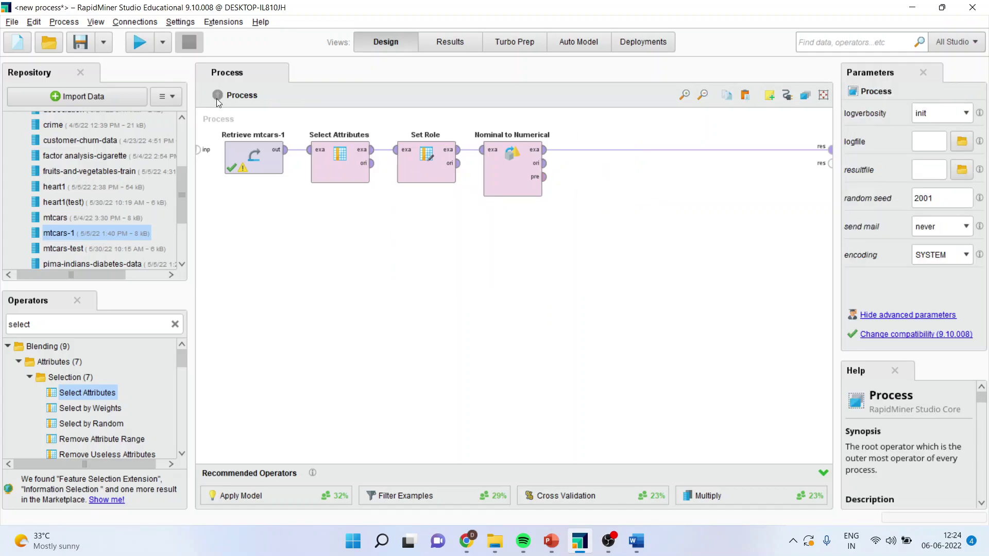
pyautogui.click(138, 46)
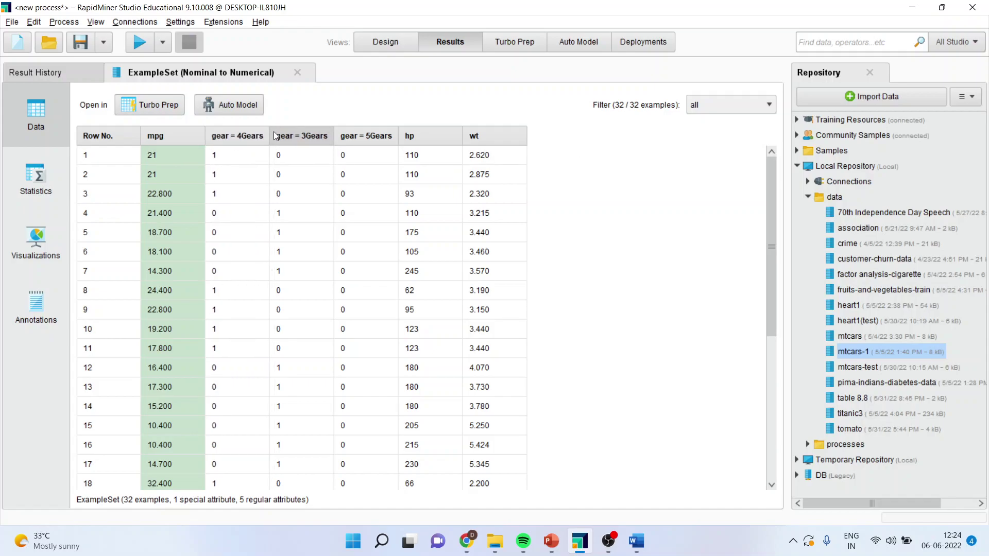
# - Widen the gear = 5Gears, 3Gears and 4Gears columns and sort by gear = 3Gears
pyautogui.moveTo(399, 138); pyautogui.dragTo(452, 137)
pyautogui.moveTo(333, 137); pyautogui.dragTo(360, 137)
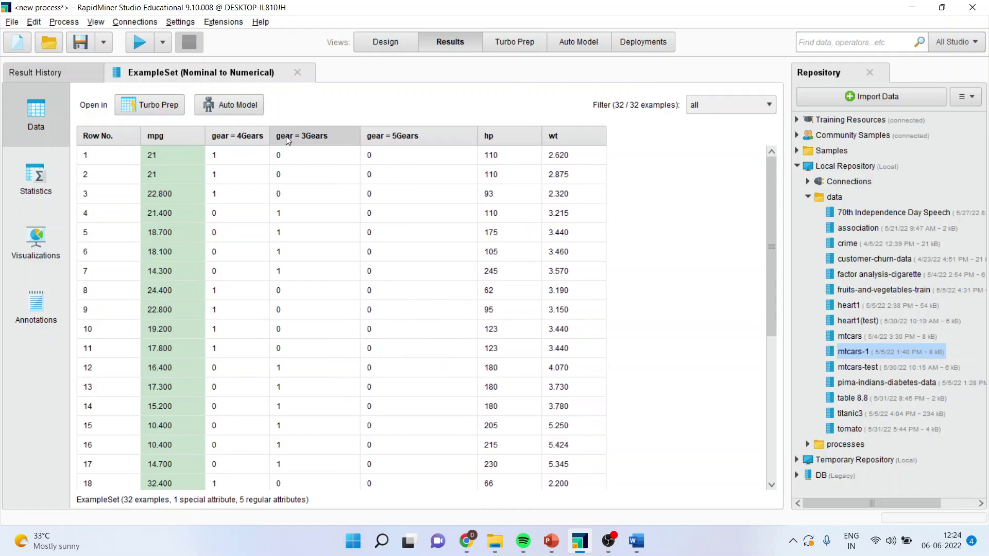
pyautogui.moveTo(269, 137); pyautogui.dragTo(303, 135)
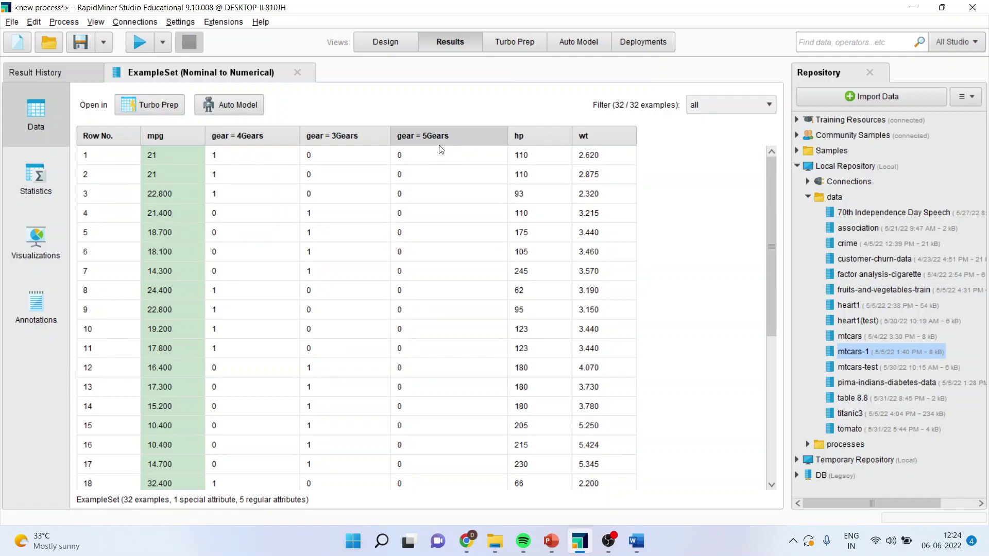
pyautogui.moveTo(441, 149)
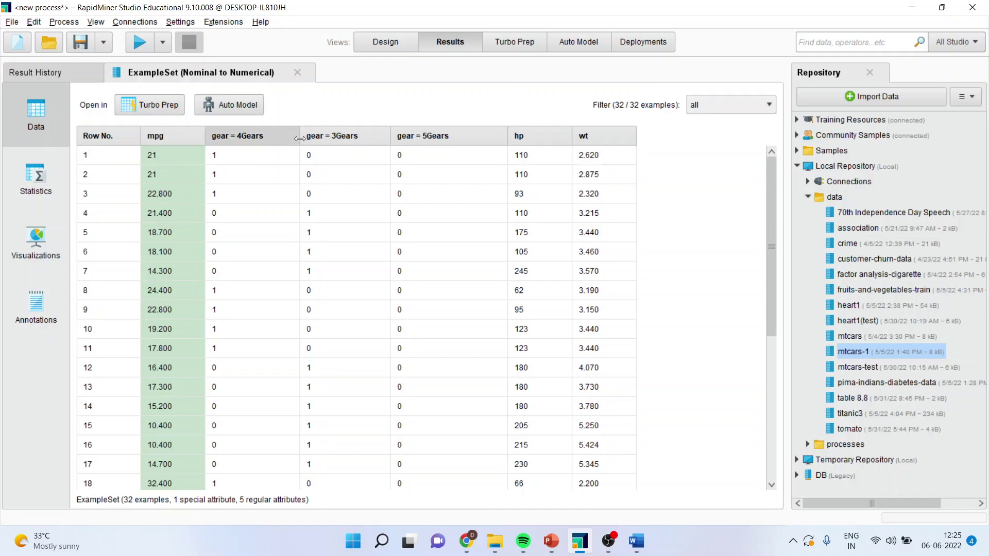
pyautogui.moveTo(300, 139)
pyautogui.click(349, 137)
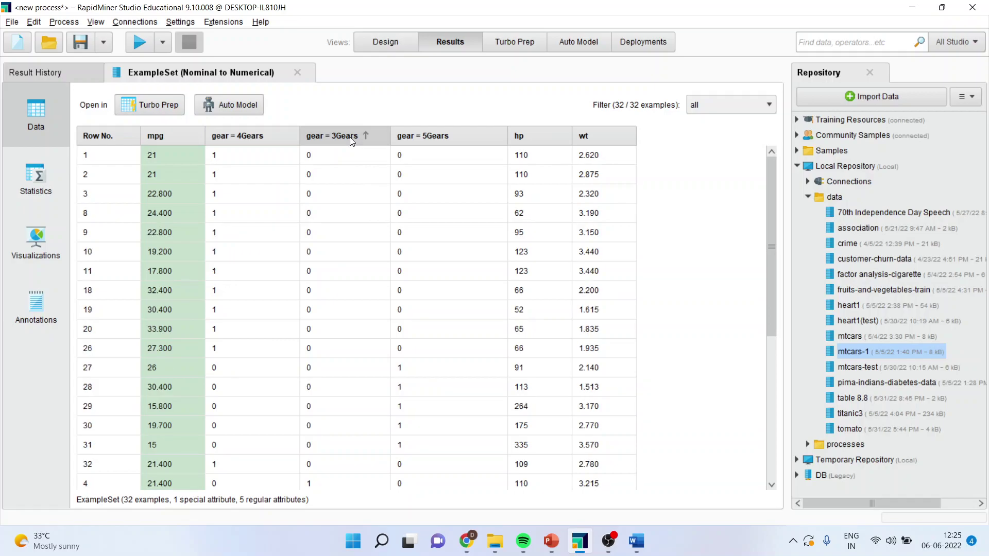
pyautogui.moveTo(350, 137)
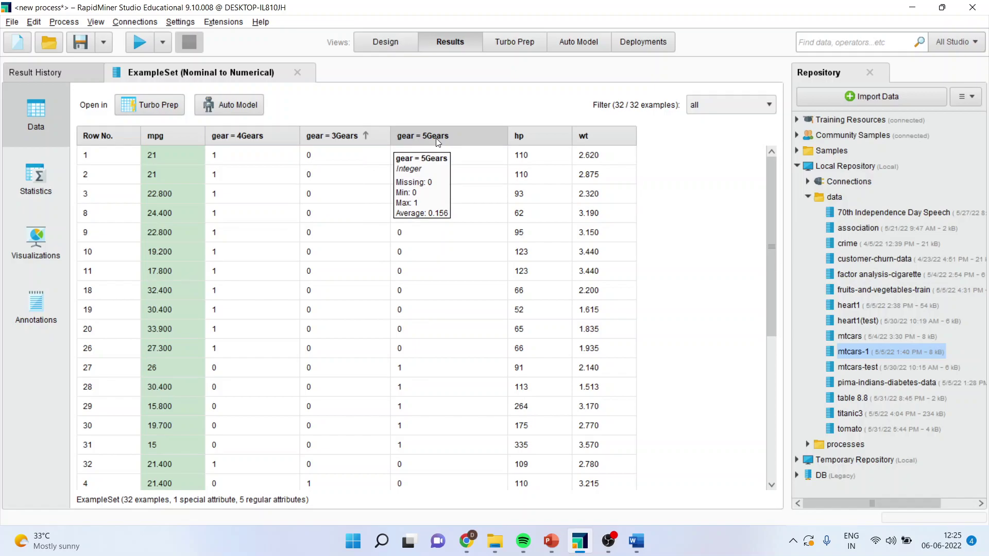
# - Search for 'select attrb' and insert Select Attributes after Nominal to Numerical
pyautogui.click(381, 46)
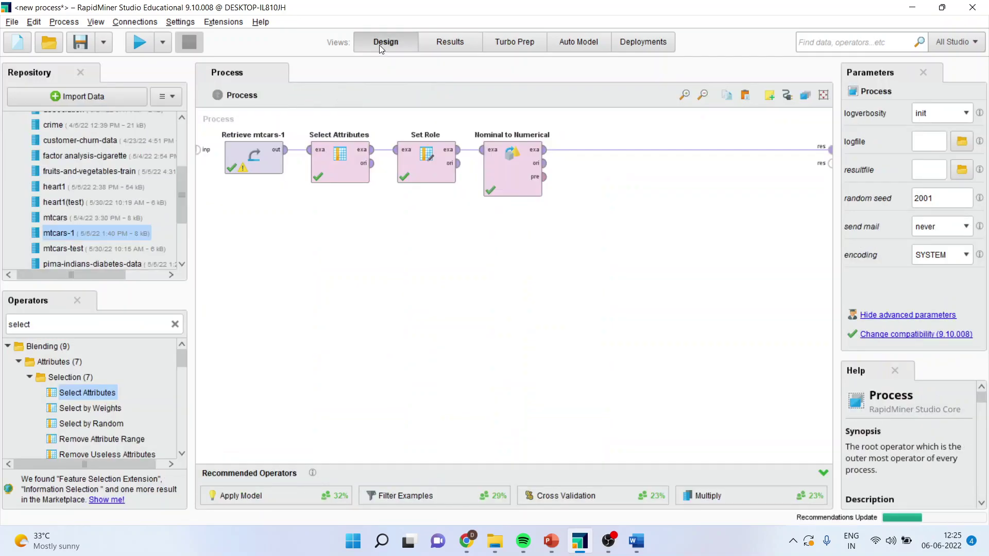
pyautogui.click(76, 324)
pyautogui.click(76, 324)
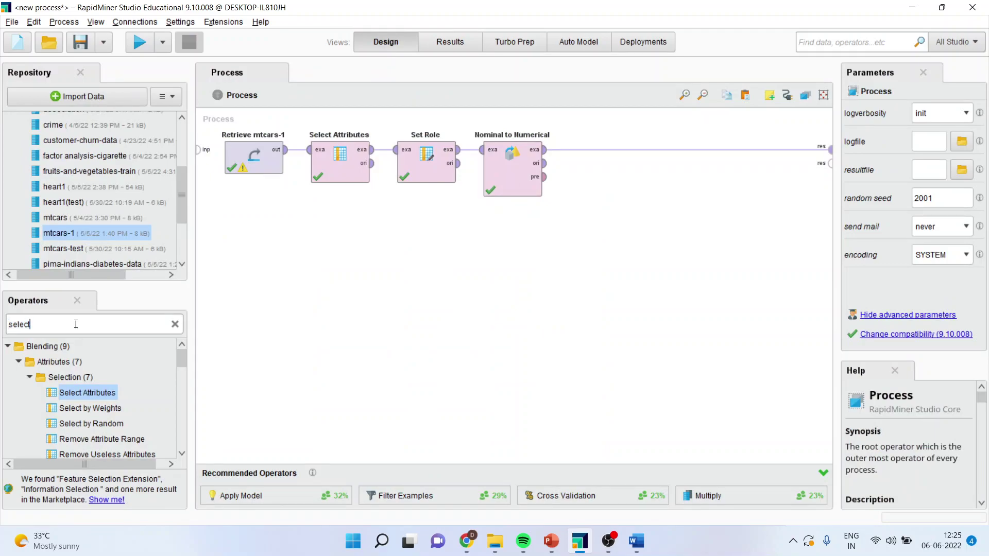
pyautogui.write('attr')
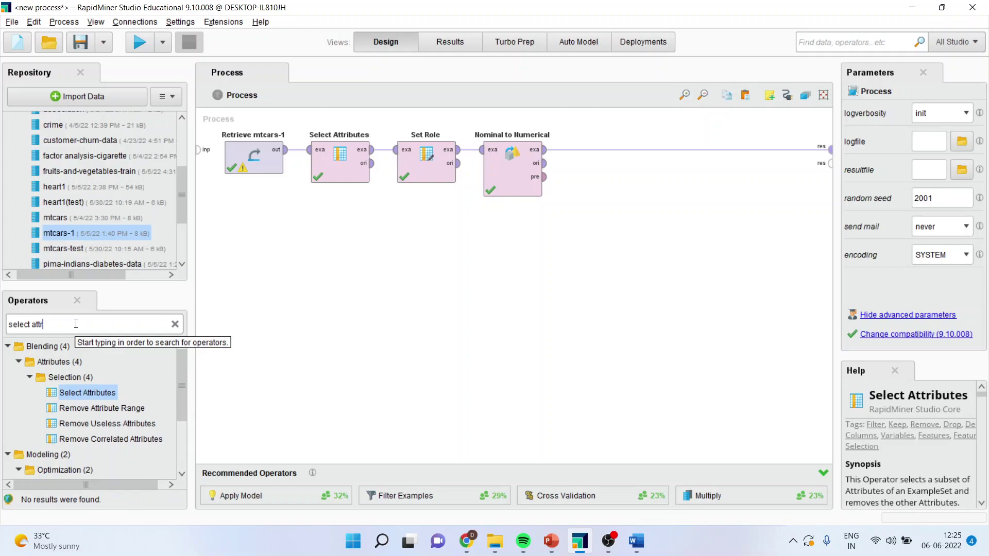
pyautogui.write('b')
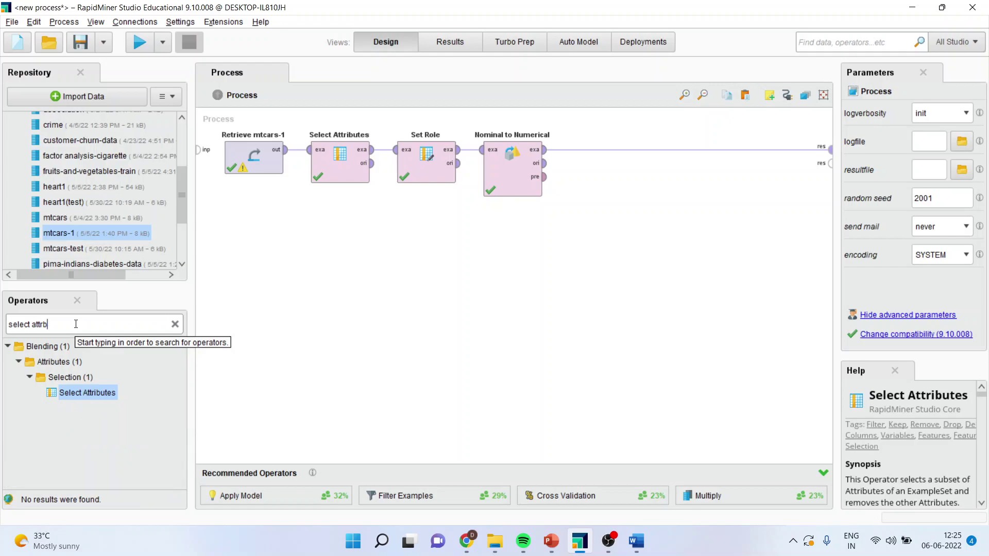
pyautogui.moveTo(87, 393); pyautogui.dragTo(577, 151)
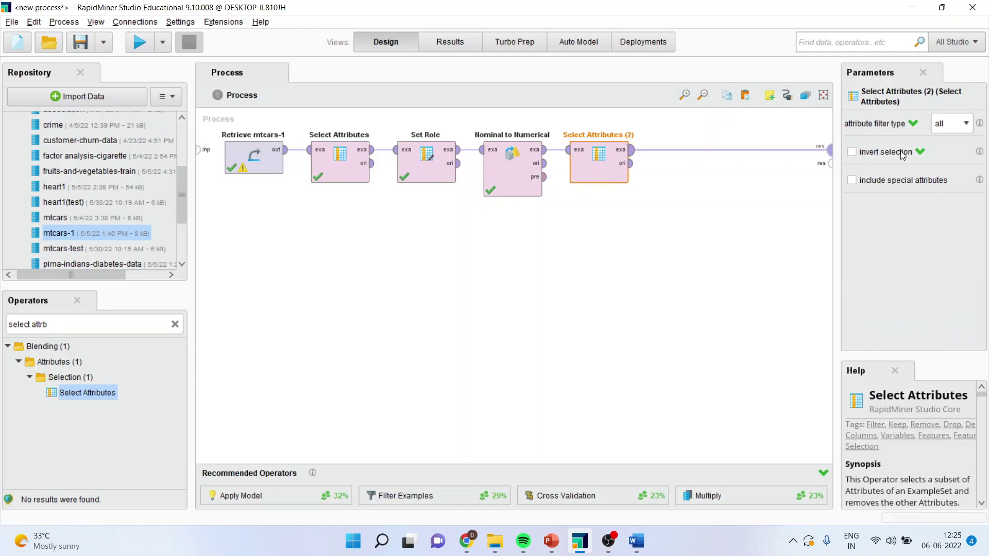
# - Set its attribute filter type to subset and open the attribute chooser
pyautogui.click(966, 124)
pyautogui.click(941, 160)
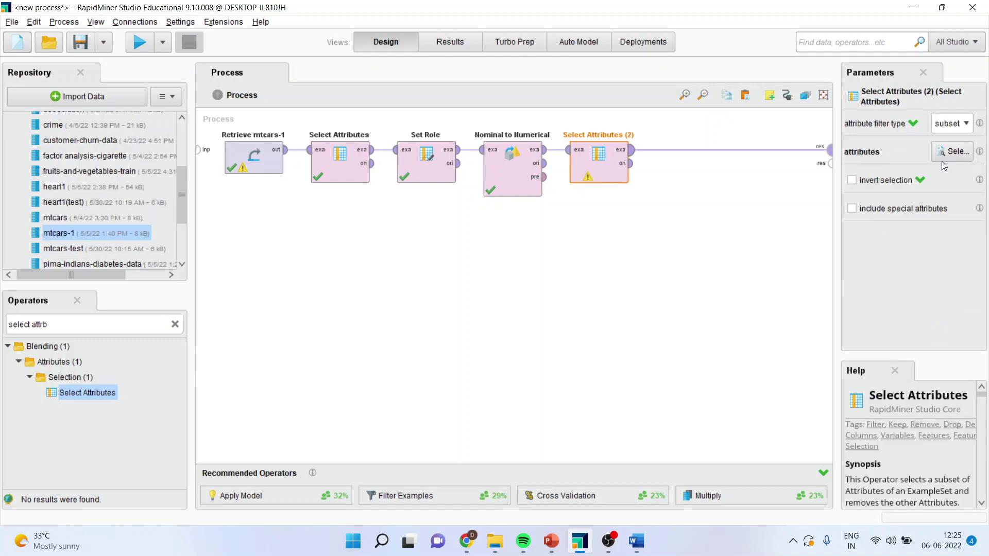
pyautogui.click(949, 158)
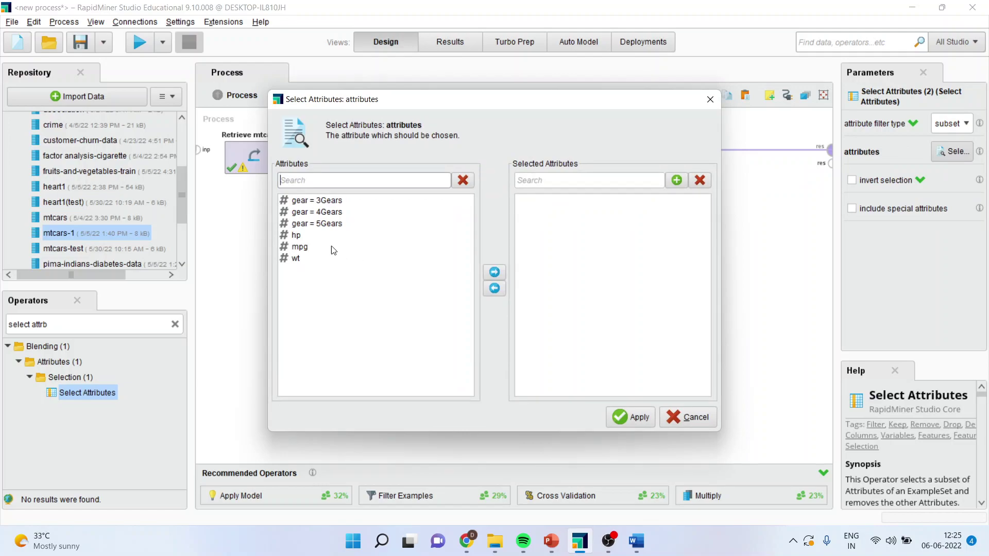
# - Move hp, mpg and wt into the kept attributes list
pyautogui.click(297, 237)
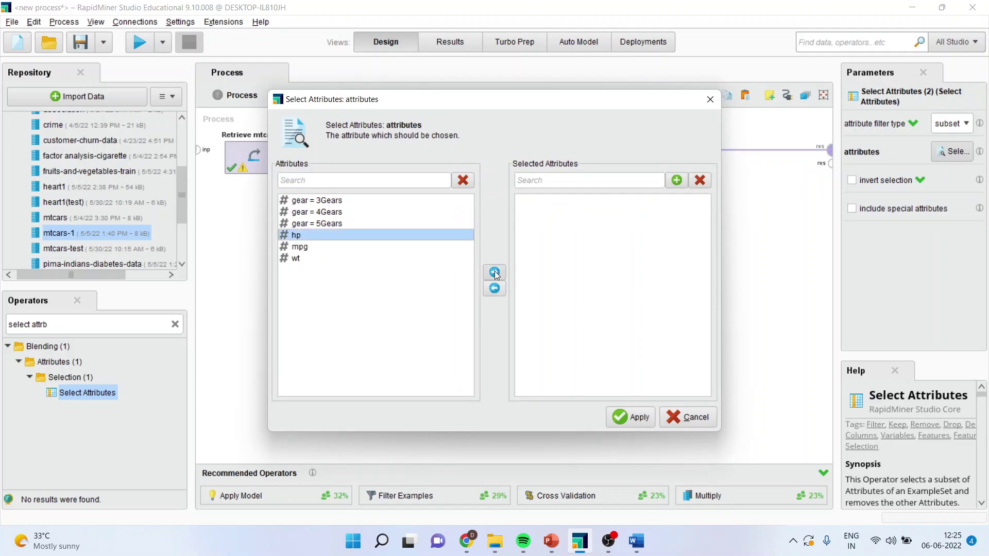
pyautogui.click(494, 273)
pyautogui.click(304, 238)
pyautogui.click(493, 273)
pyautogui.click(296, 236)
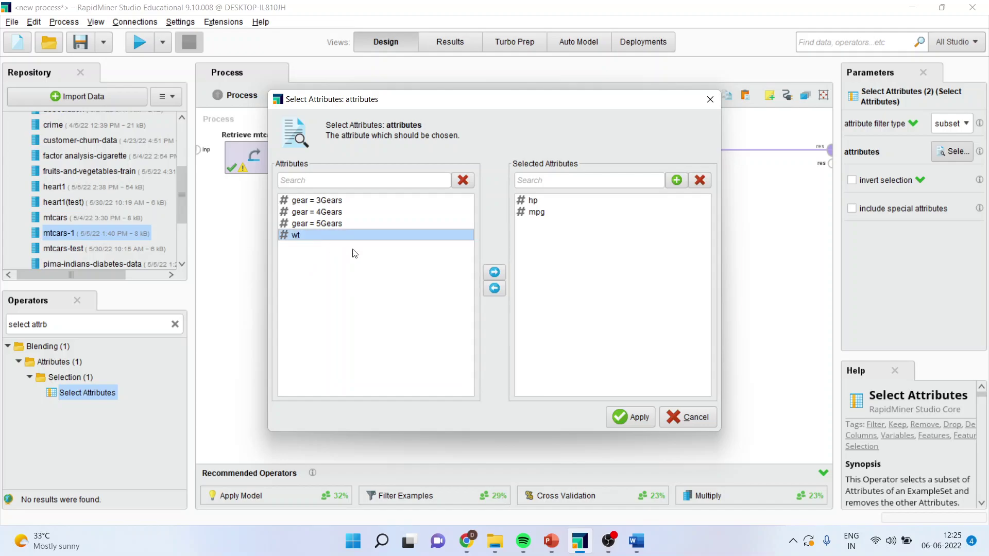
pyautogui.click(495, 273)
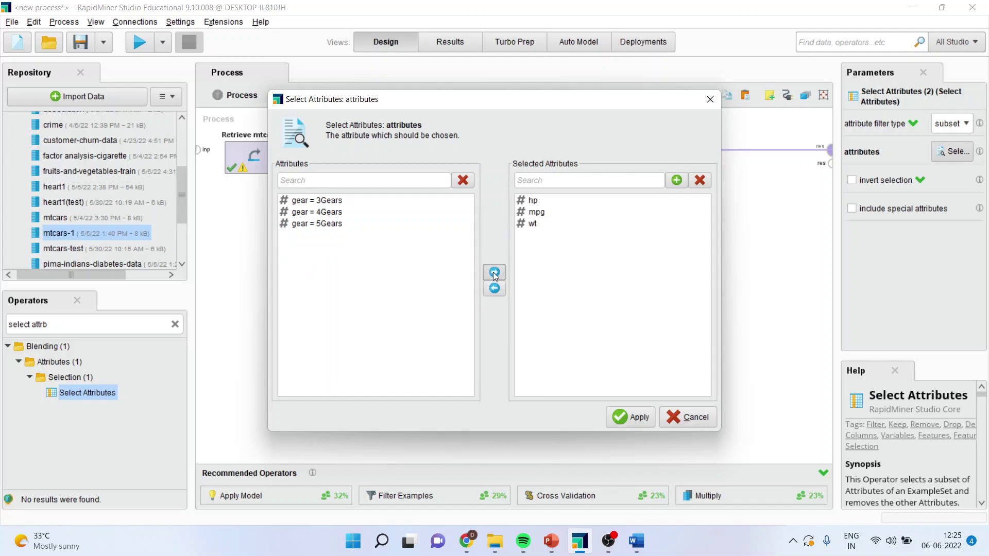
# - Add gear = 4Gears and gear = 5Gears to the kept attributes, leaving out gear = 3Gears
pyautogui.click(332, 213)
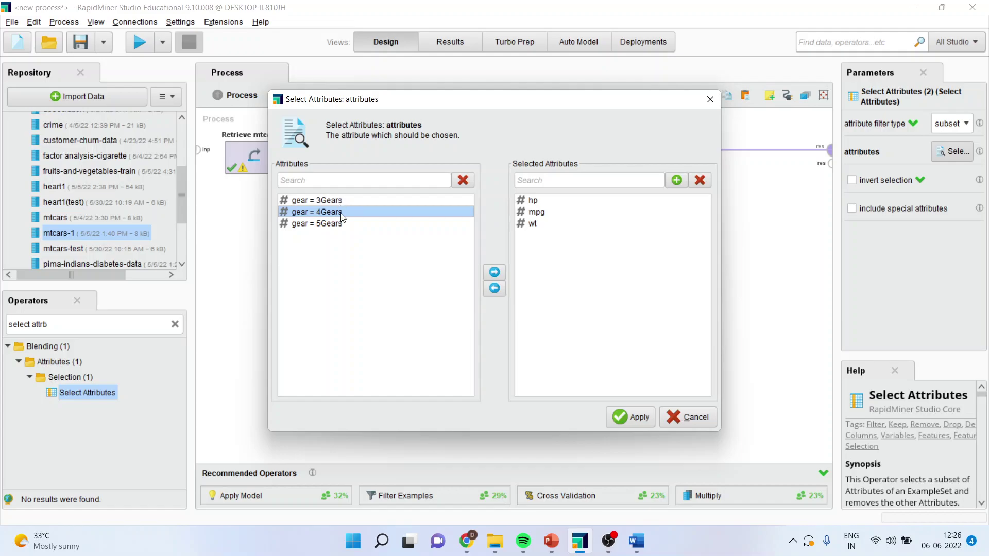
pyautogui.click(335, 227)
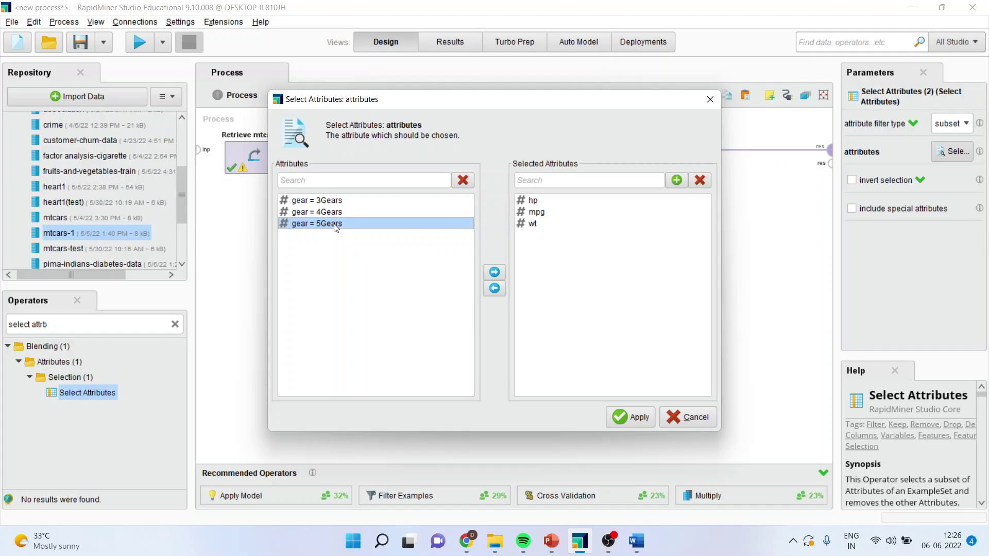
pyautogui.click(330, 216)
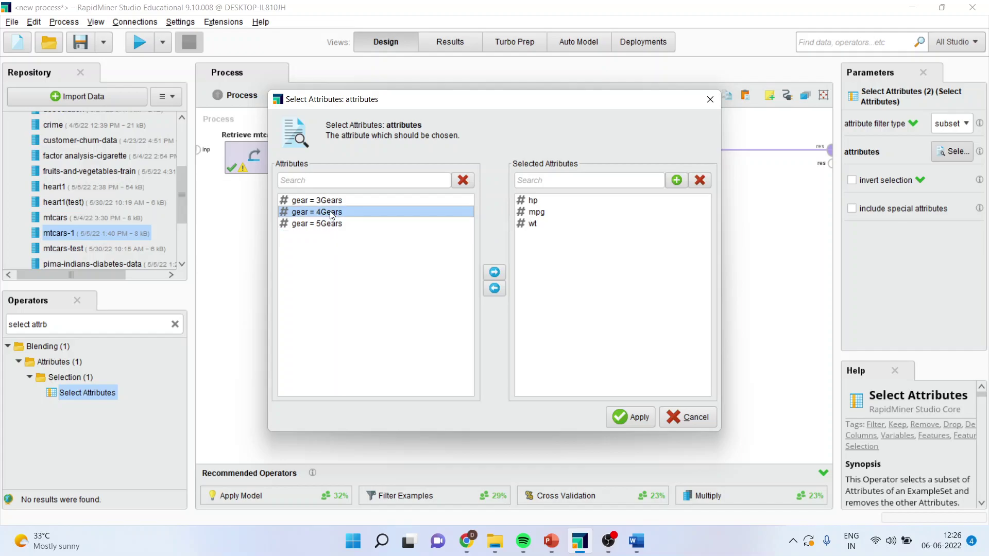
pyautogui.keyDown('shift'); pyautogui.click(337, 227); pyautogui.keyUp('shift')
pyautogui.click(498, 272)
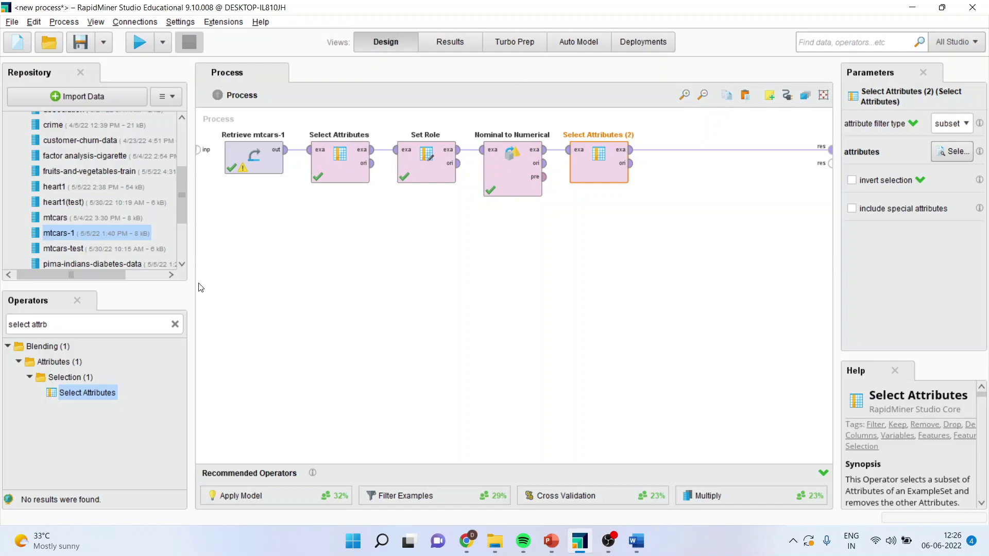
# - Widen the canvas, search for 'split data', and place Split Data after Select Attributes (2)
pyautogui.moveTo(190, 282); pyautogui.dragTo(148, 295)
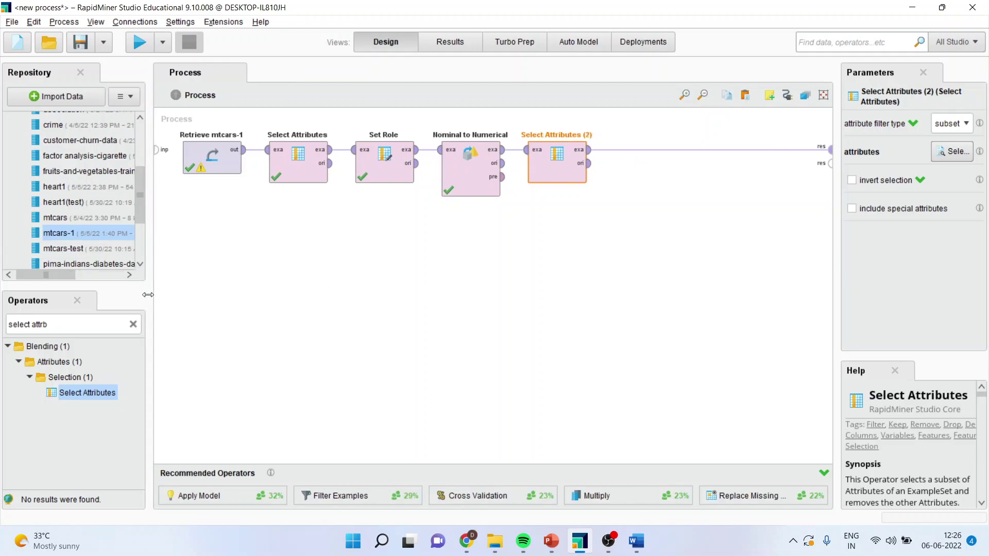
pyautogui.click(71, 327)
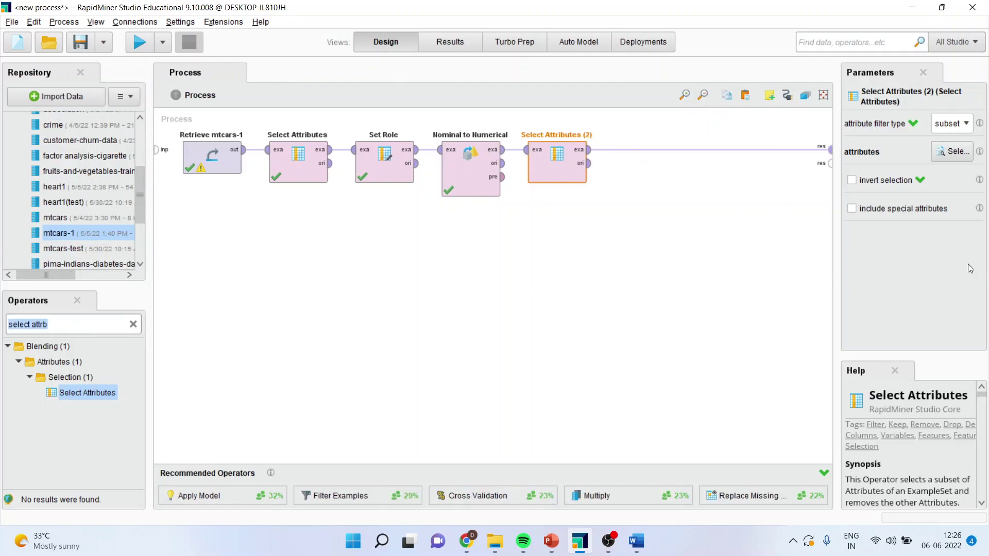
pyautogui.moveTo(835, 281); pyautogui.dragTo(868, 281)
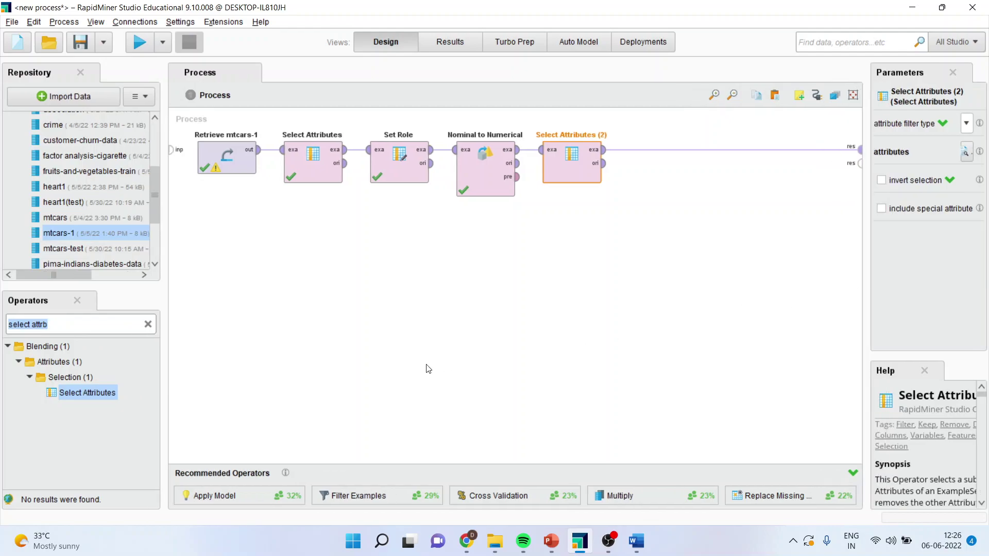
pyautogui.click(80, 322)
pyautogui.press('BackSpace')
pyautogui.press('BackSpace')
pyautogui.press('BackSpace')
pyautogui.press('BackSpace')
pyautogui.press('BackSpace')
pyautogui.press('BackSpace')
pyautogui.press('BackSpace')
pyautogui.press('BackSpace')
pyautogui.press('BackSpace')
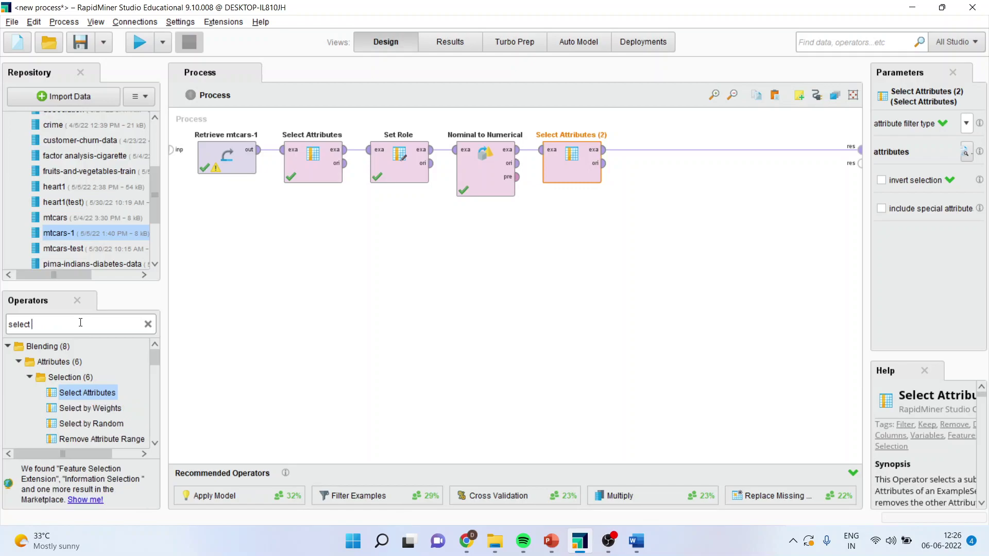
pyautogui.write('plit data')
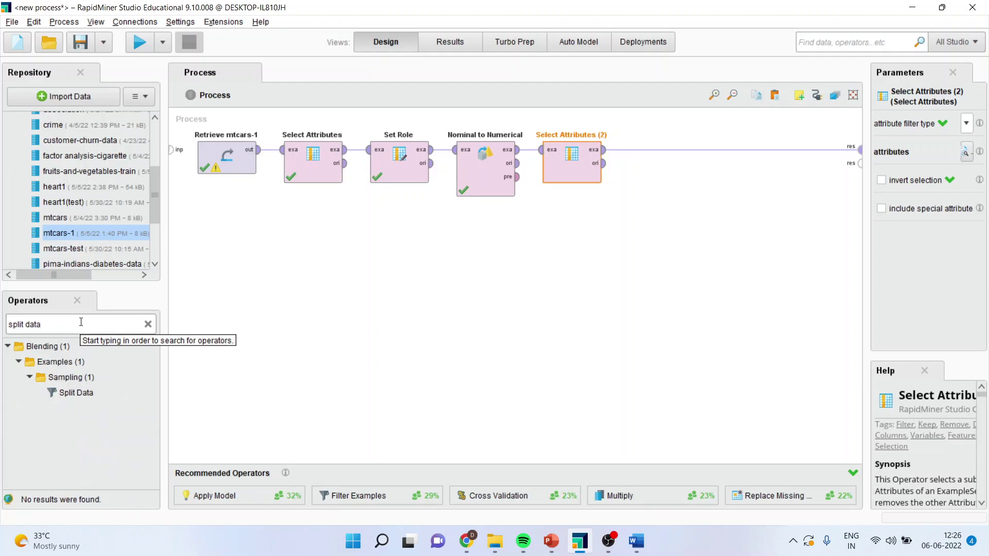
pyautogui.moveTo(75, 392); pyautogui.dragTo(336, 338)
pyautogui.moveTo(639, 174); pyautogui.dragTo(642, 157)
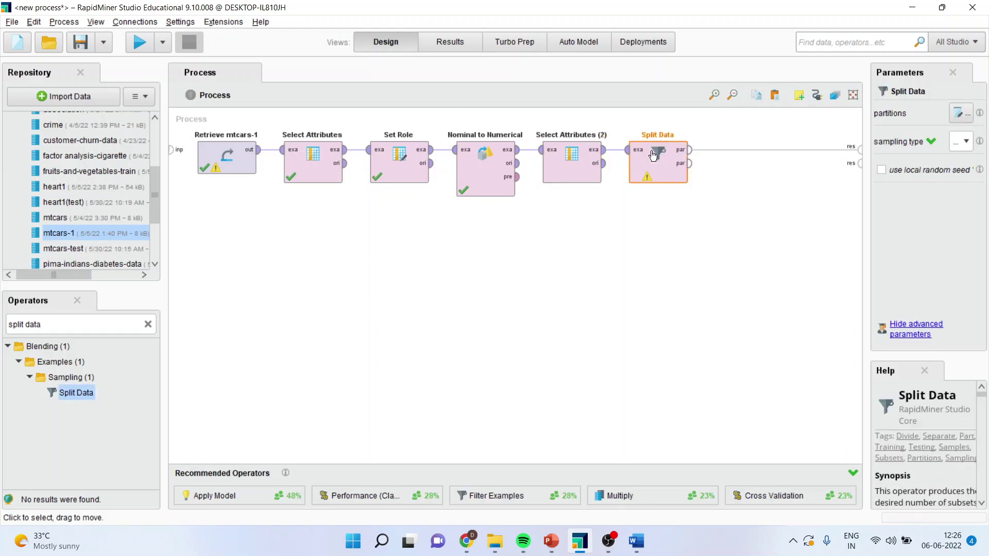
# - Define Split Data's partitions as two ratio entries, 0.7 and 0.3
pyautogui.doubleClick(659, 162)
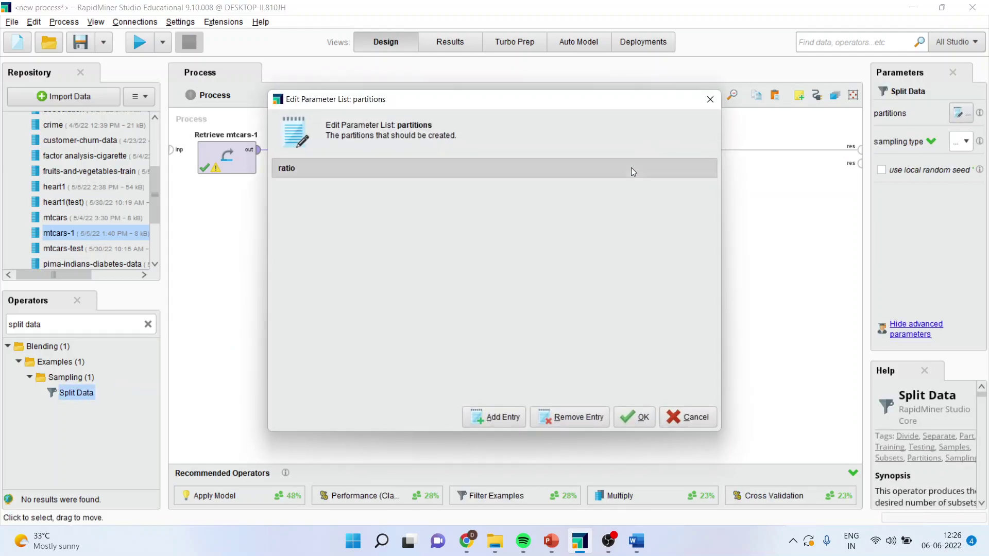
pyautogui.click(509, 424)
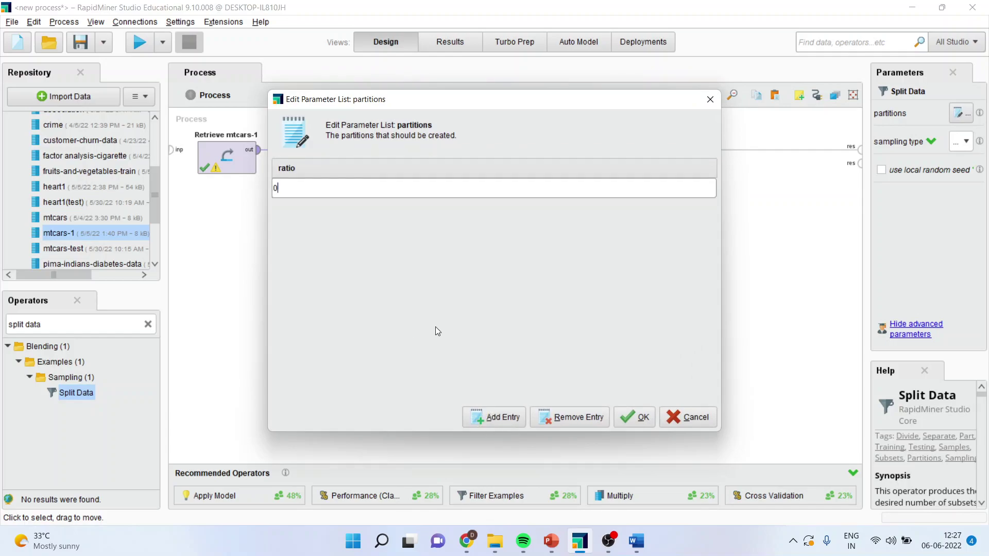
pyautogui.write('0.7')
pyautogui.click(509, 420)
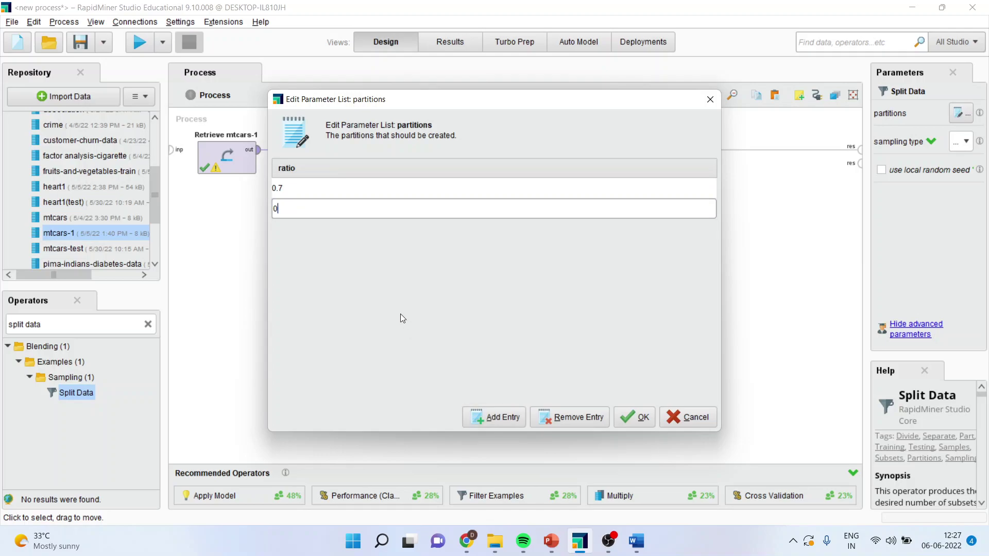
pyautogui.write('0.3')
pyautogui.click(639, 419)
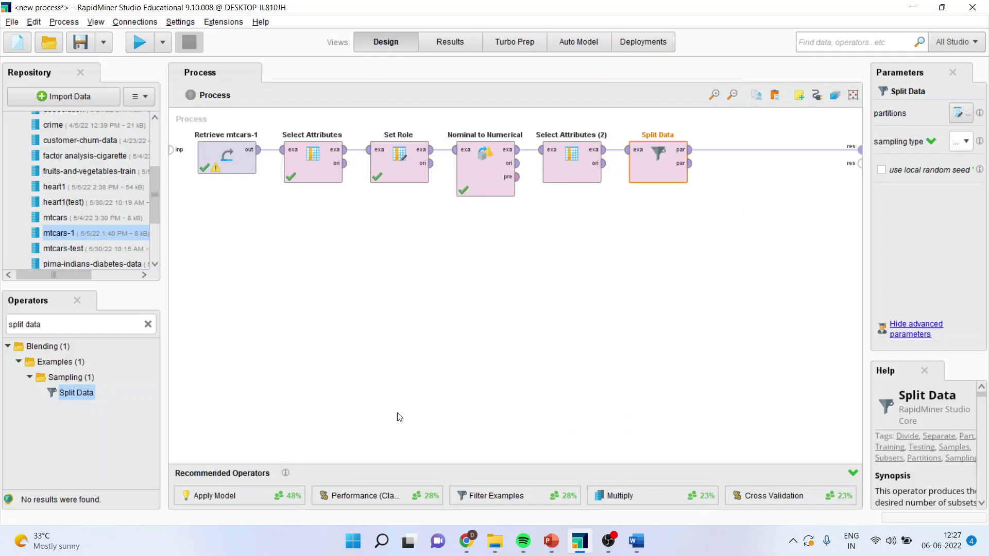
pyautogui.click(57, 321)
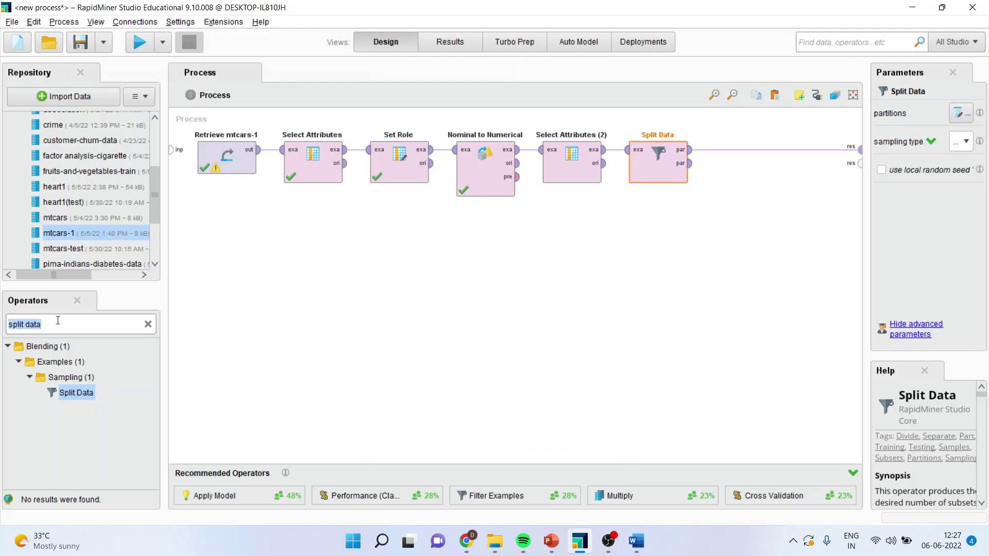
pyautogui.write('linear')
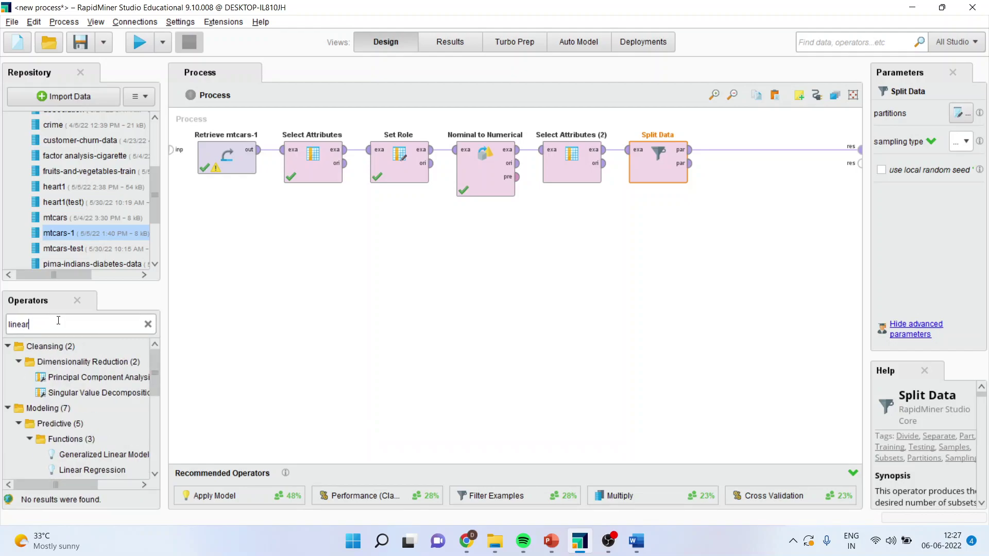
# - Place Linear Regression after Split Data and delete its model-to-result connection
pyautogui.moveTo(92, 470); pyautogui.dragTo(735, 153)
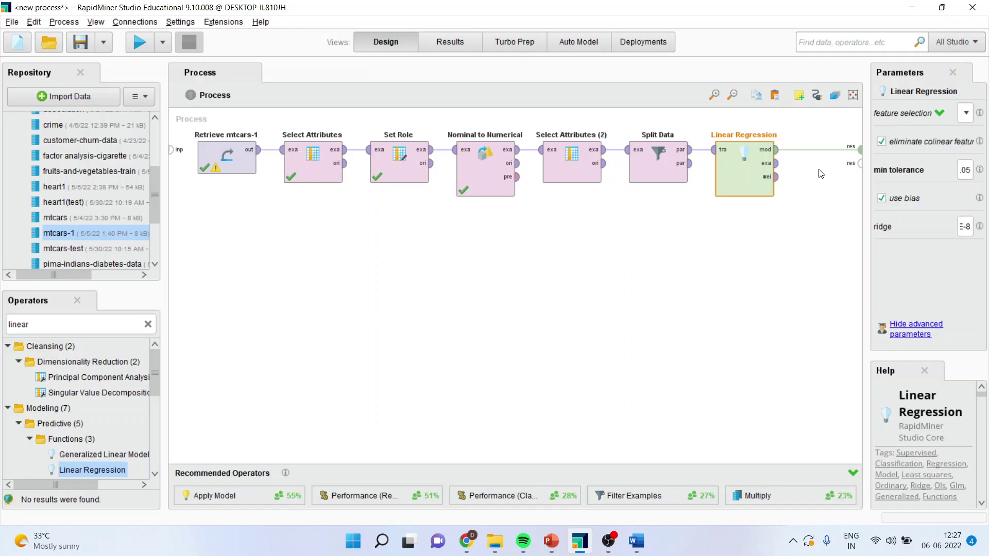
pyautogui.click(818, 149)
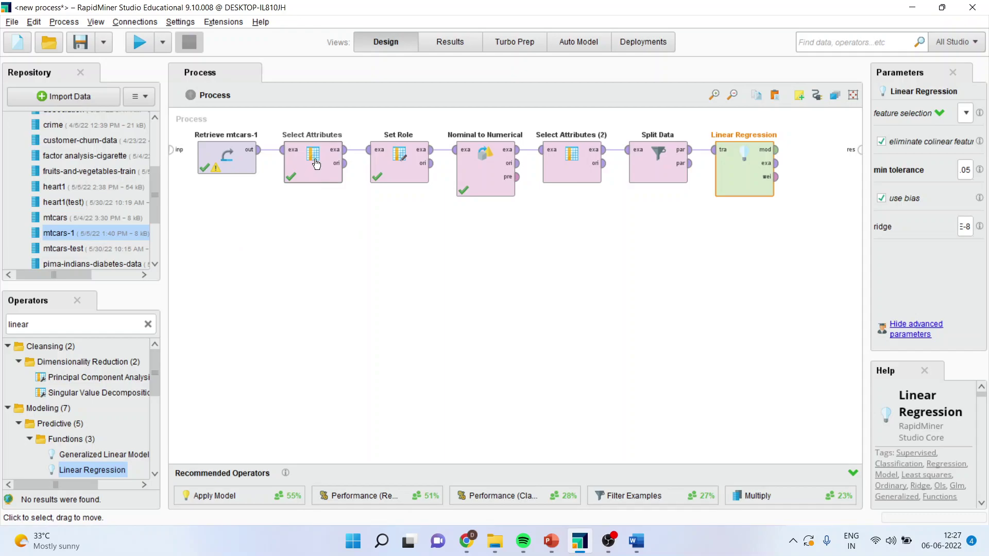
# - Stack Select Attributes, Set Role, Nominal to Numerical and Select Attributes (2) in a left column
pyautogui.moveTo(317, 163); pyautogui.dragTo(290, 202)
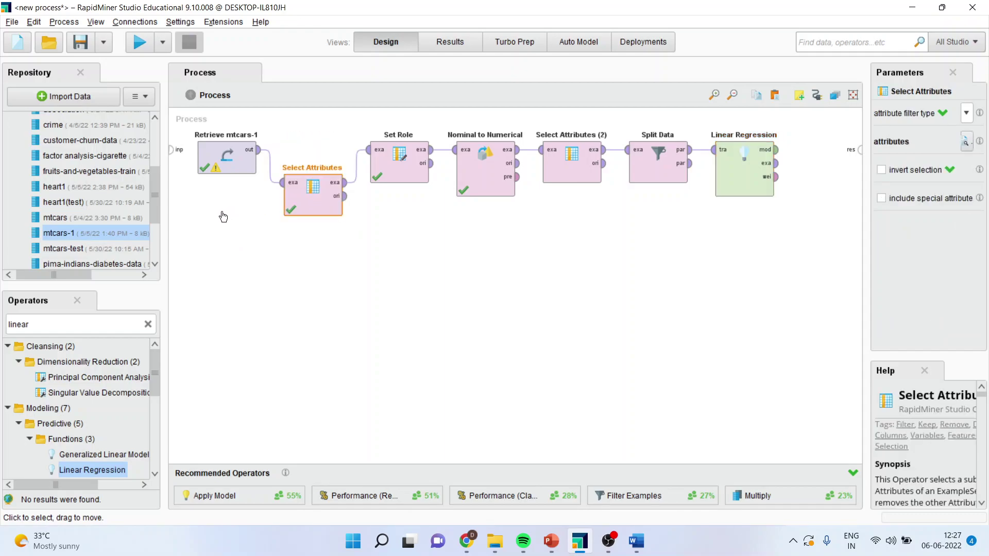
pyautogui.moveTo(224, 216); pyautogui.dragTo(219, 223)
pyautogui.moveTo(402, 178); pyautogui.dragTo(234, 278)
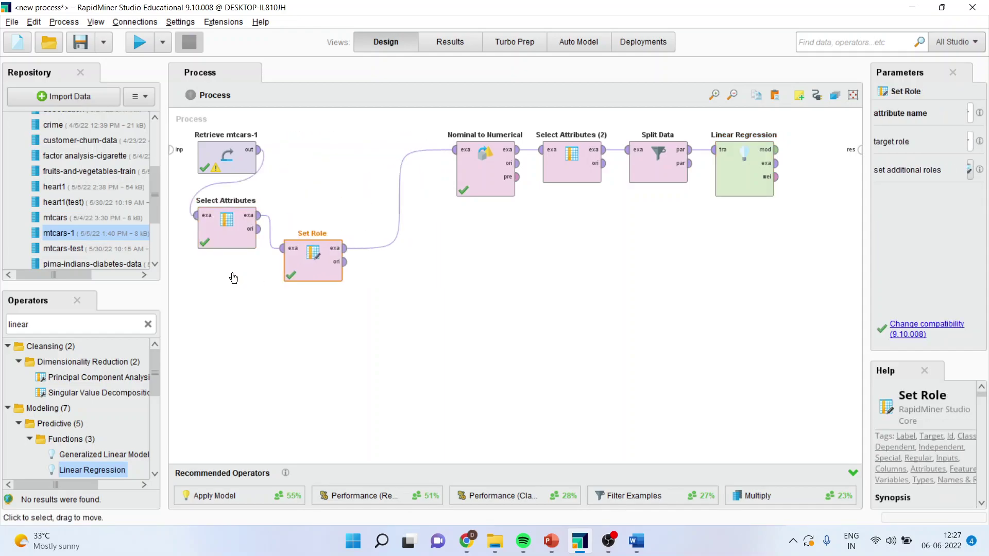
pyautogui.moveTo(313, 258); pyautogui.dragTo(229, 291)
pyautogui.moveTo(473, 186); pyautogui.dragTo(301, 350)
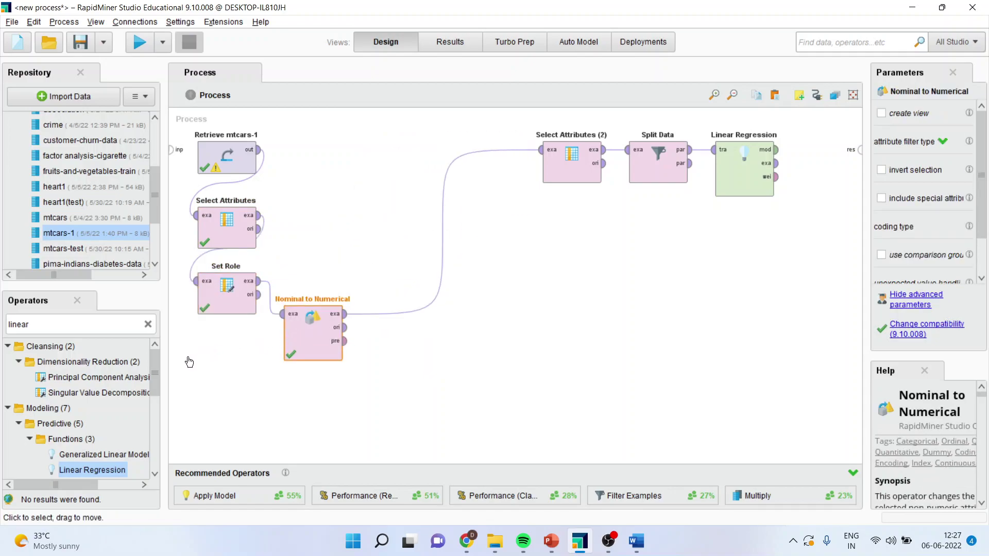
pyautogui.moveTo(327, 337); pyautogui.dragTo(242, 368)
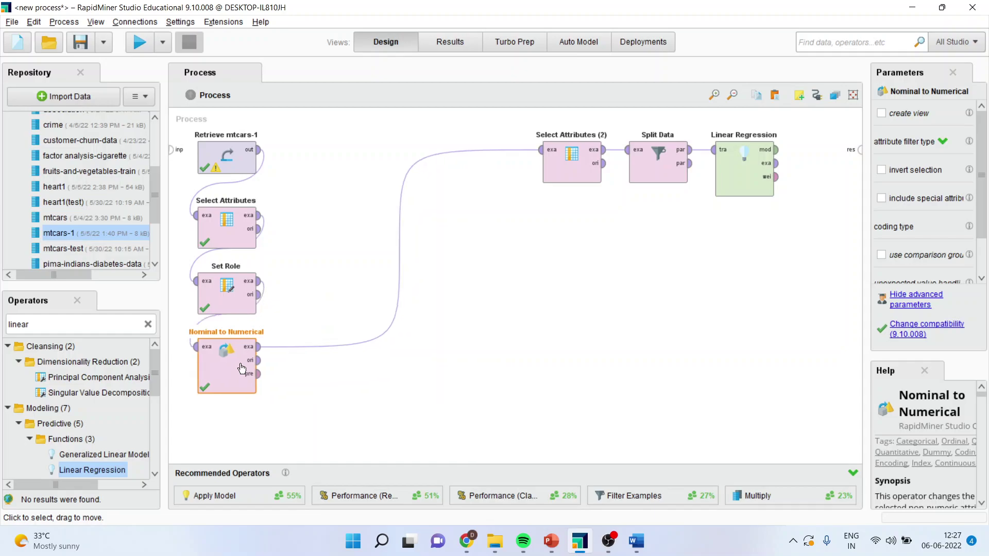
pyautogui.moveTo(562, 165); pyautogui.dragTo(303, 396)
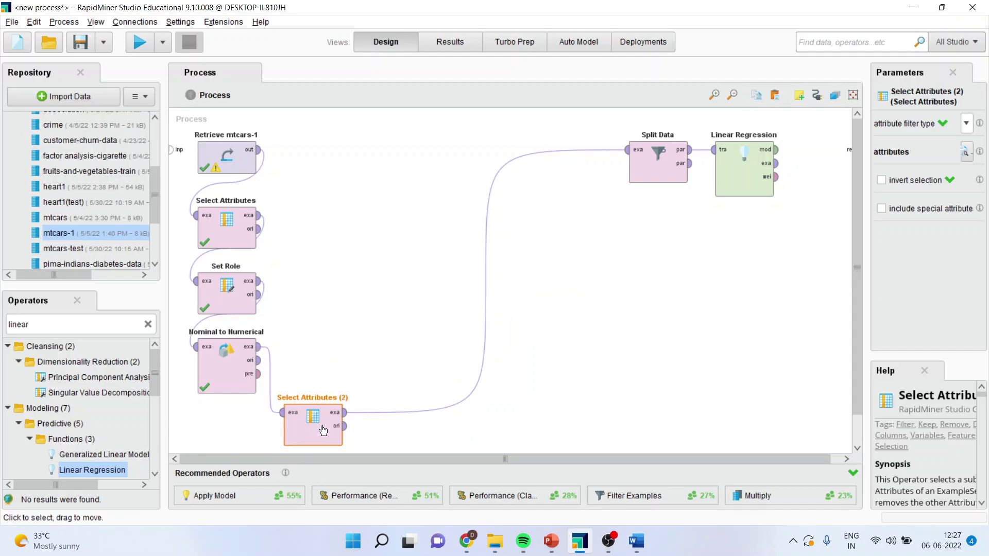
pyautogui.click(236, 162)
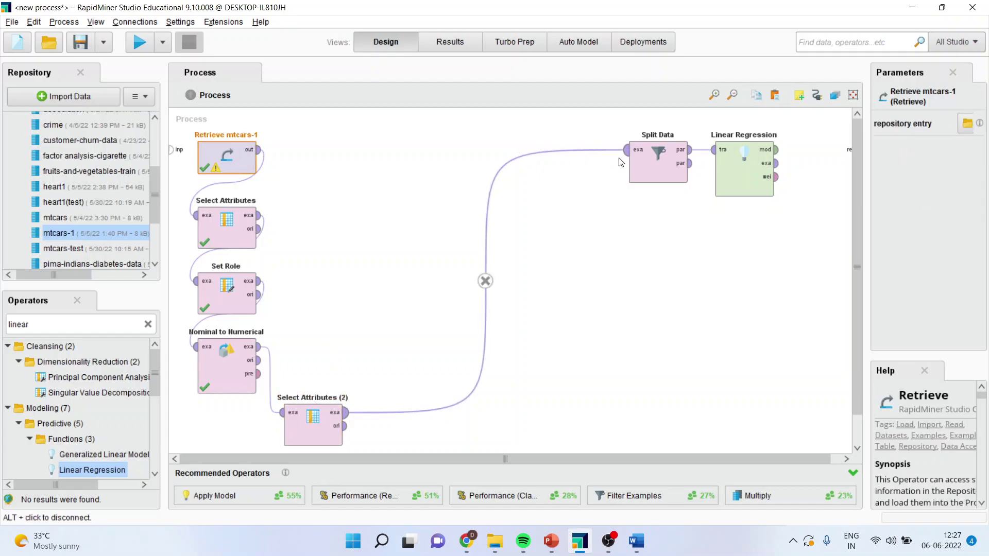
# - Shift Split Data and Linear Regression further left, keeping them side by side
pyautogui.moveTo(641, 164); pyautogui.dragTo(512, 165)
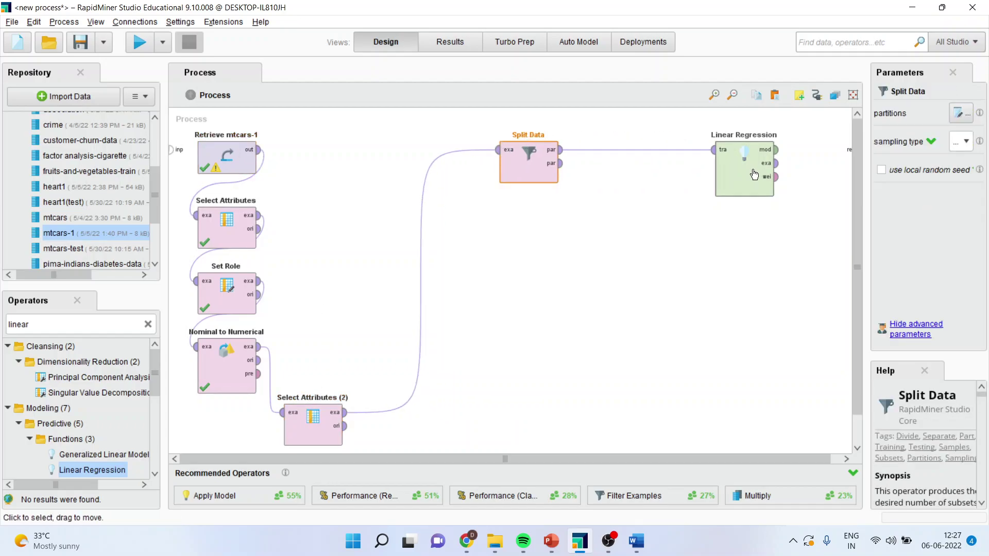
pyautogui.moveTo(754, 174); pyautogui.dragTo(625, 174)
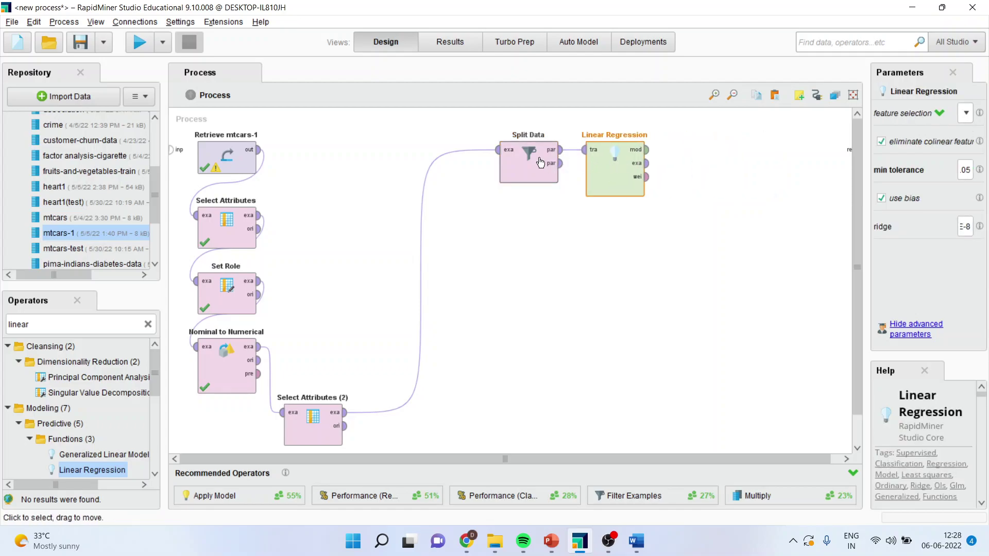
pyautogui.moveTo(540, 163); pyautogui.dragTo(455, 162)
pyautogui.moveTo(632, 150); pyautogui.dragTo(546, 151)
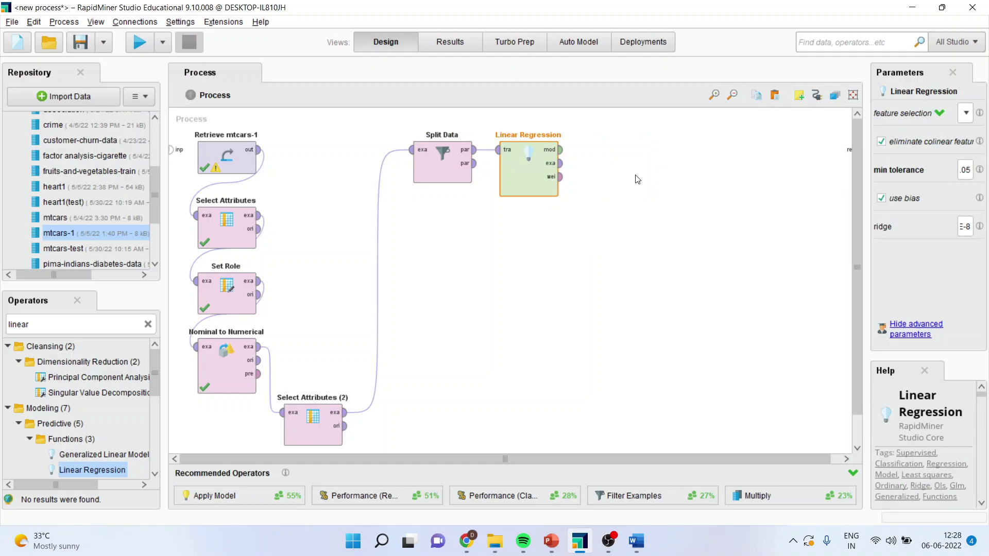
# - Add an Apply Model operator below Linear Regression
pyautogui.doubleClick(81, 327)
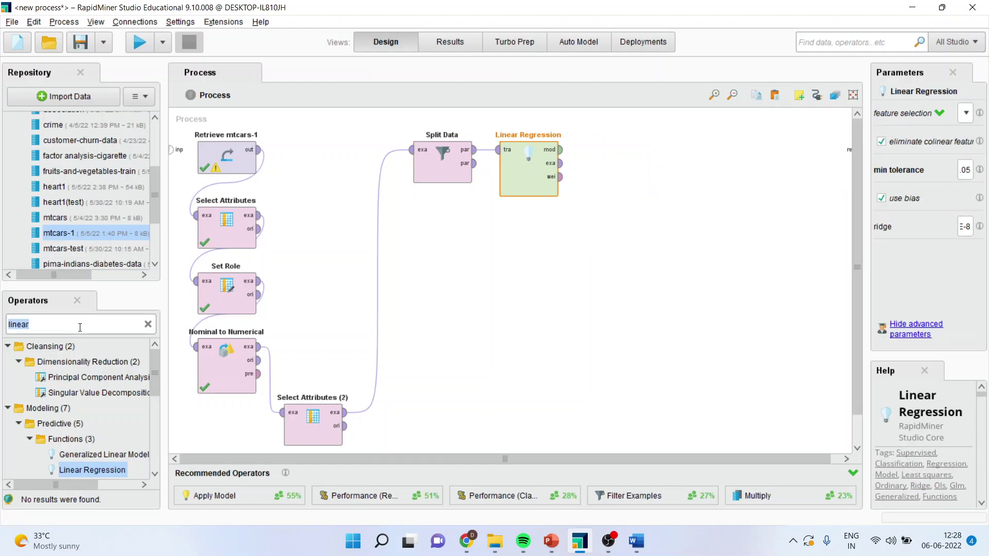
pyautogui.write('app')
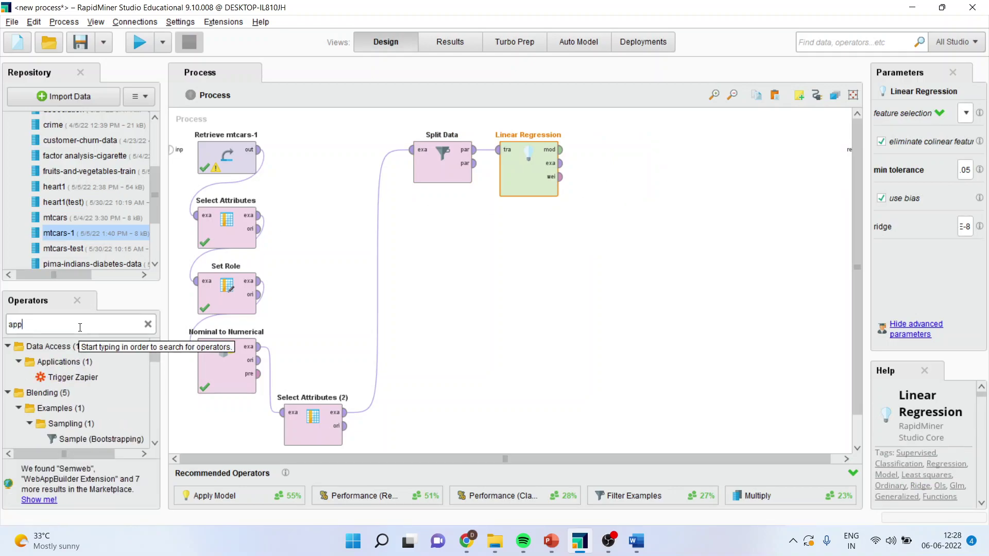
pyautogui.write('ly model')
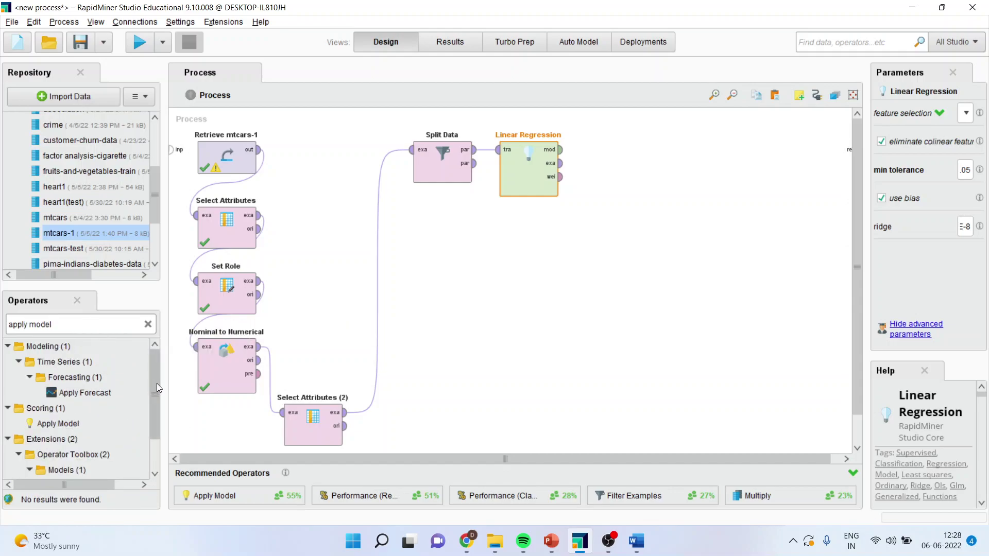
pyautogui.moveTo(156, 383); pyautogui.dragTo(153, 417)
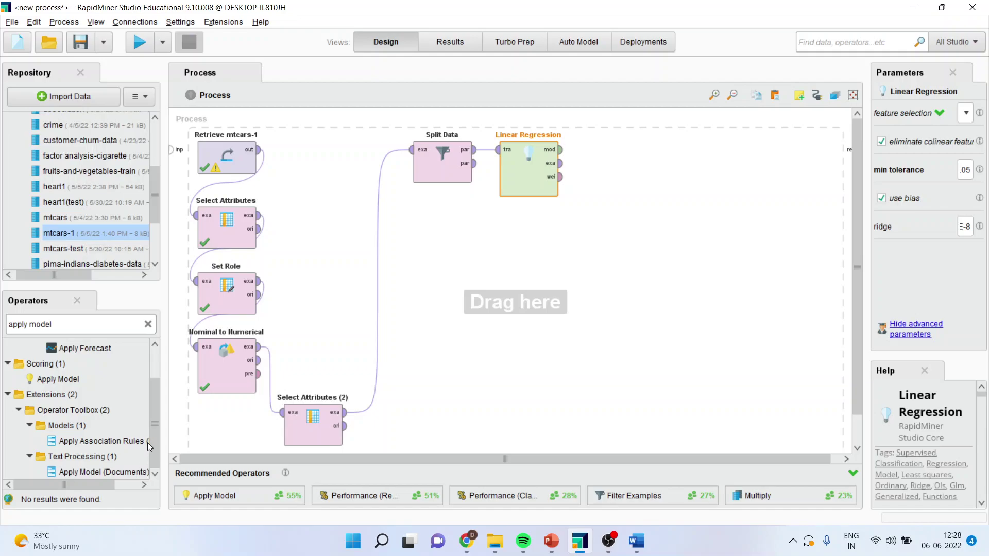
pyautogui.moveTo(74, 378); pyautogui.dragTo(531, 284)
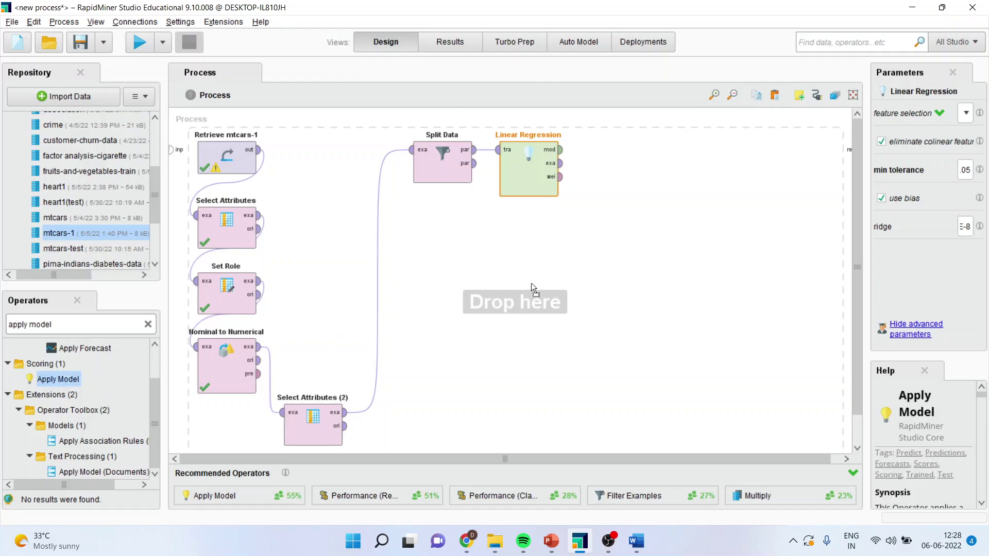
pyautogui.moveTo(611, 154); pyautogui.dragTo(522, 251)
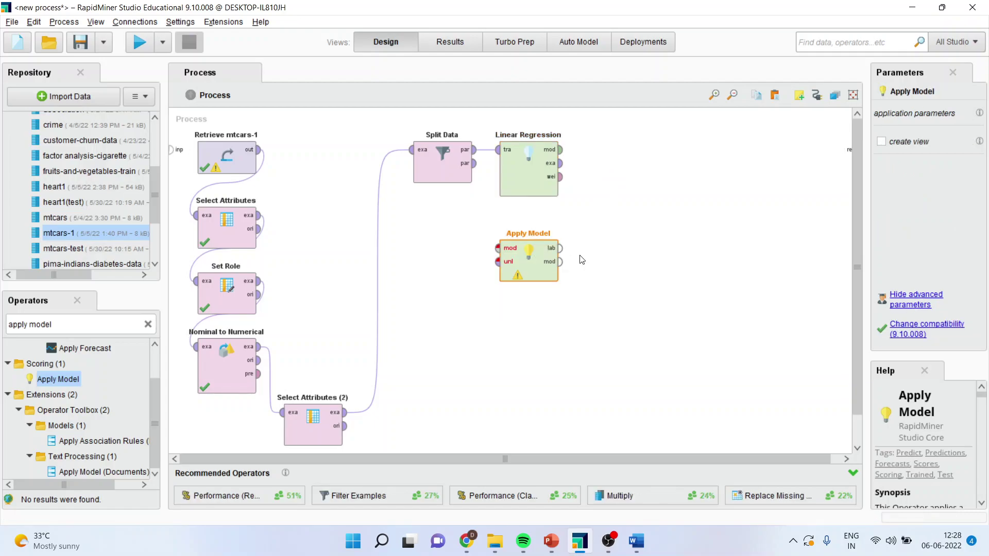
# - Add a Performance (Regression) operator to the right of Linear Regression
pyautogui.tripleClick(61, 322)
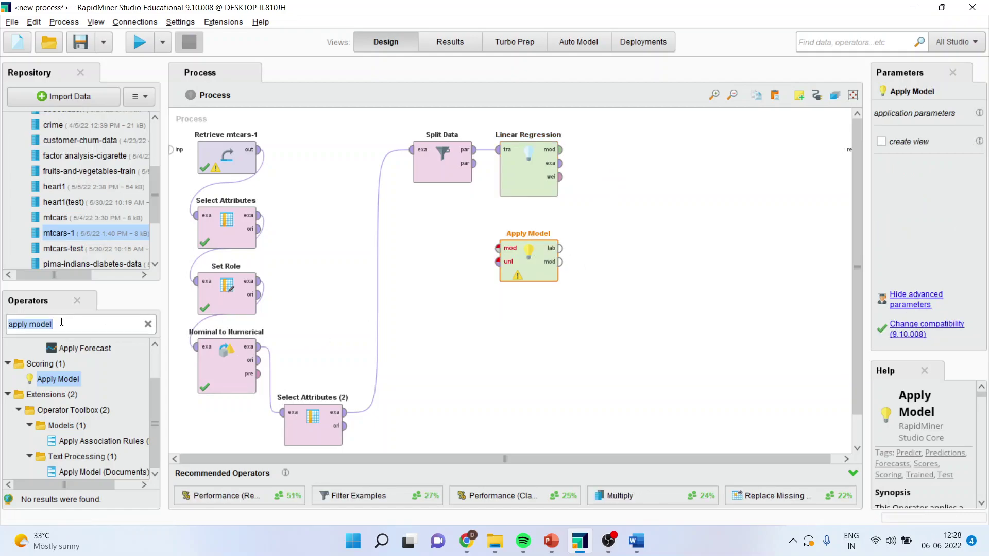
pyautogui.write('performance')
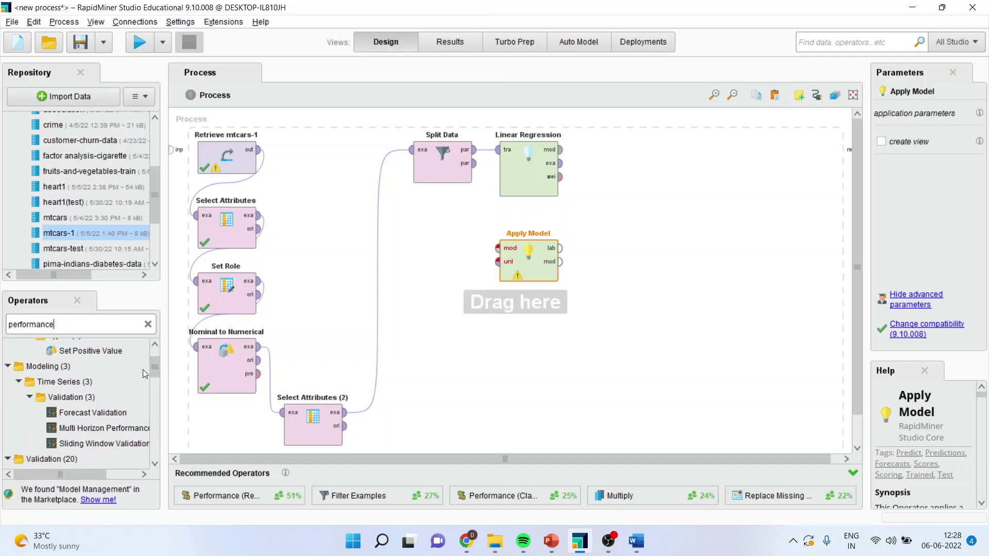
pyautogui.scroll(-3, 158, 375)
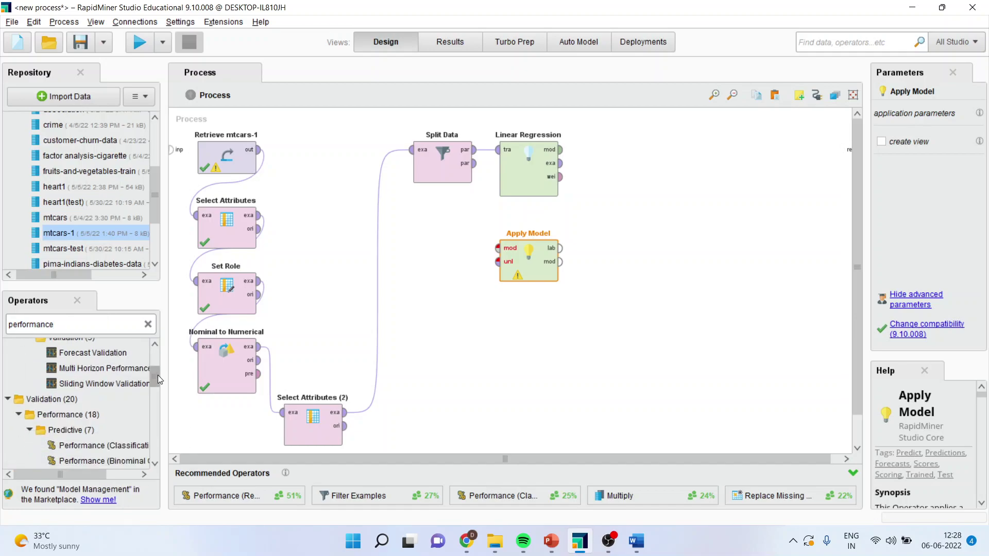
pyautogui.moveTo(120, 410); pyautogui.dragTo(368, 320)
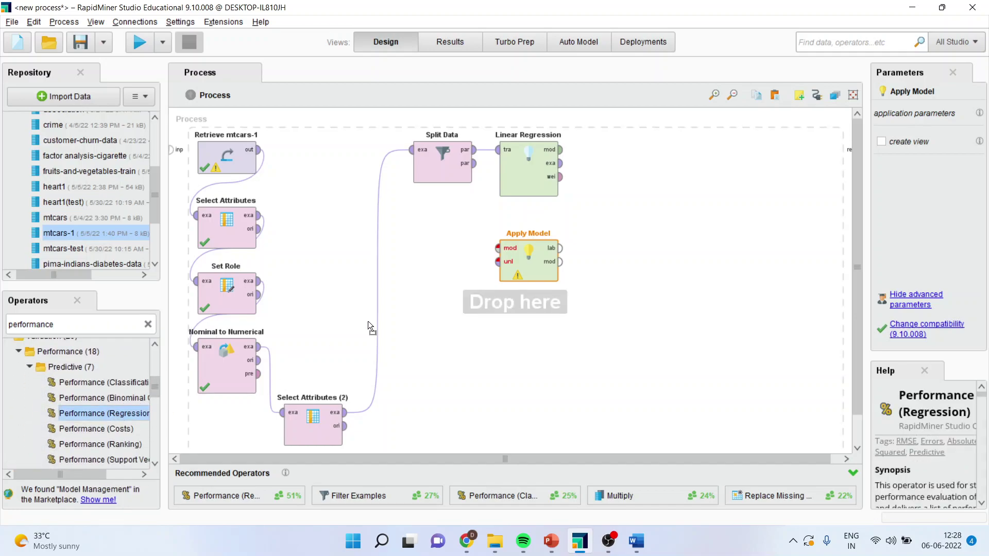
pyautogui.moveTo(648, 147); pyautogui.dragTo(650, 145)
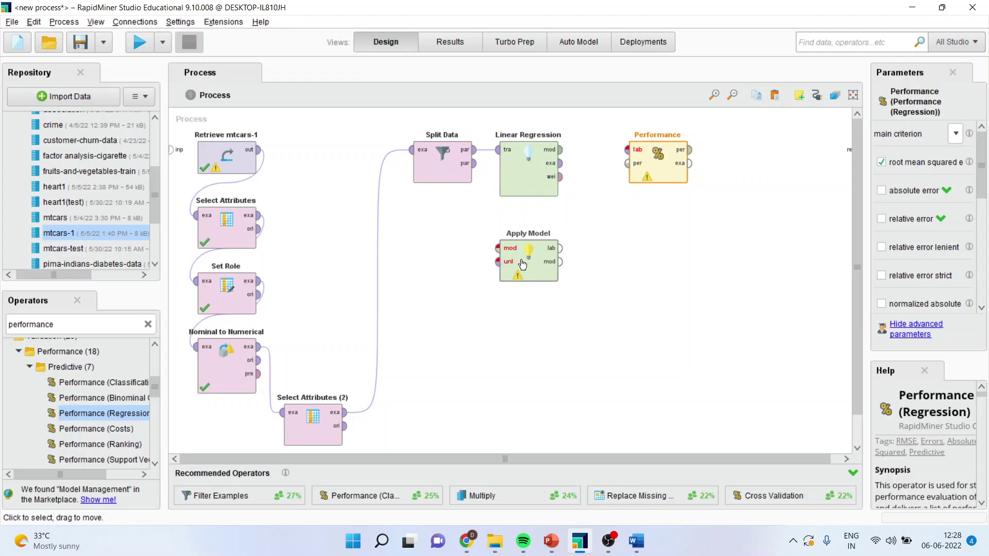
# - Feed the regression model and Split Data's second partition into Apply Model, and its labelled output into Performance
pyautogui.click(560, 150)
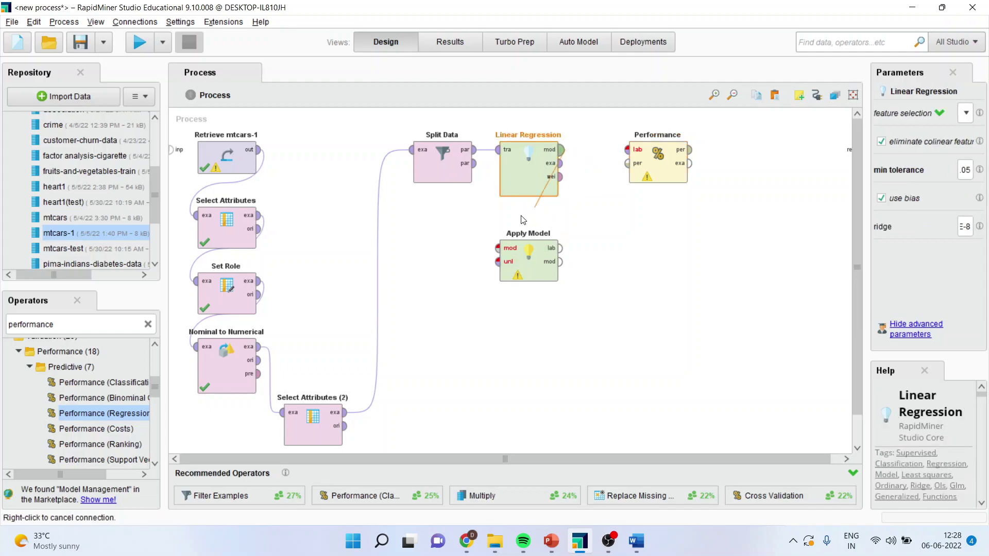
pyautogui.click(499, 251)
pyautogui.click(473, 163)
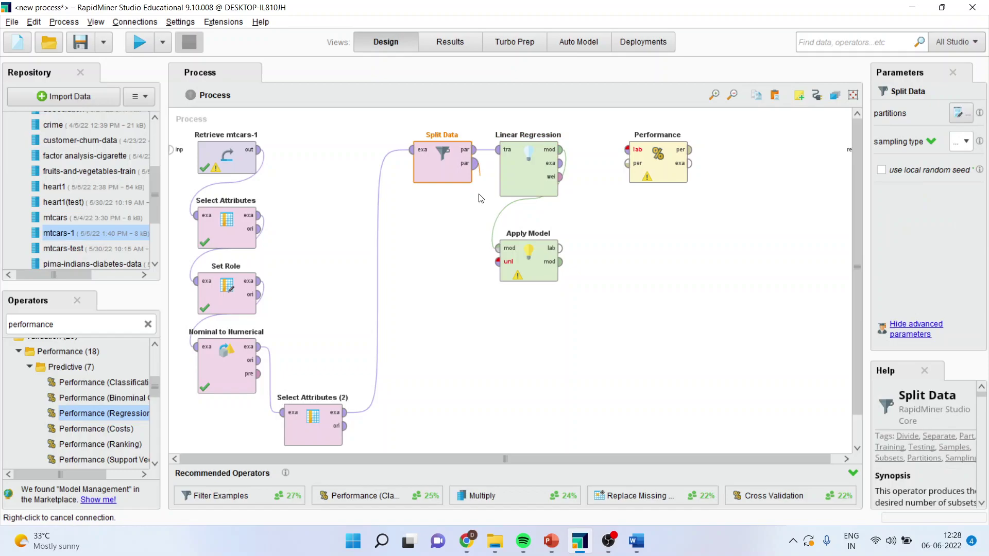
pyautogui.click(497, 262)
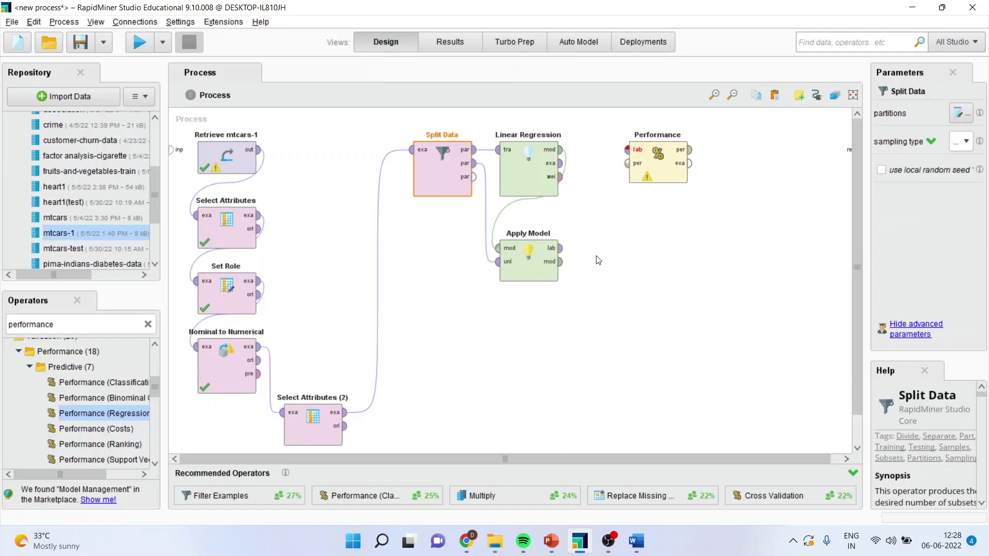
pyautogui.click(561, 248)
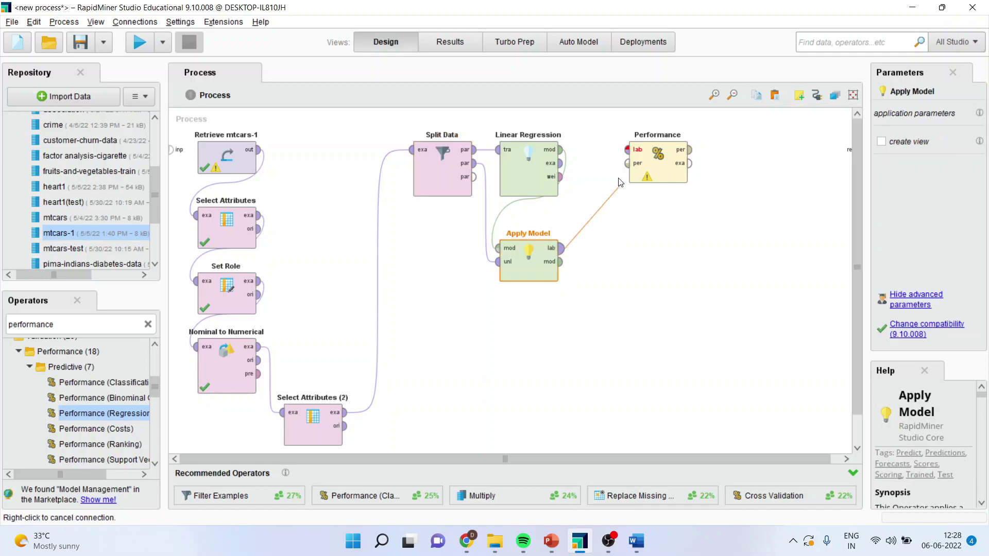
pyautogui.click(626, 151)
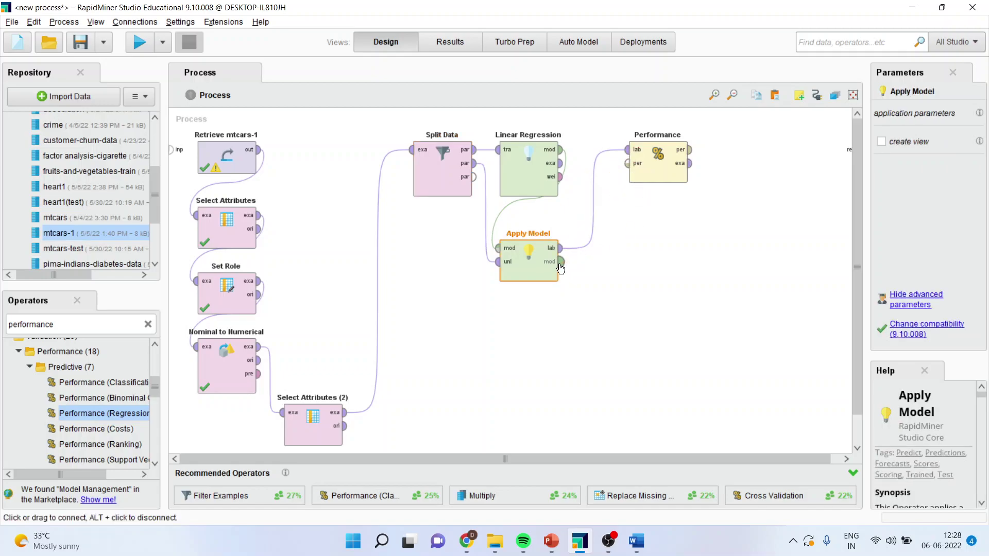
# - Route Performance's output and Apply Model's model output to the process results
pyautogui.click(560, 263)
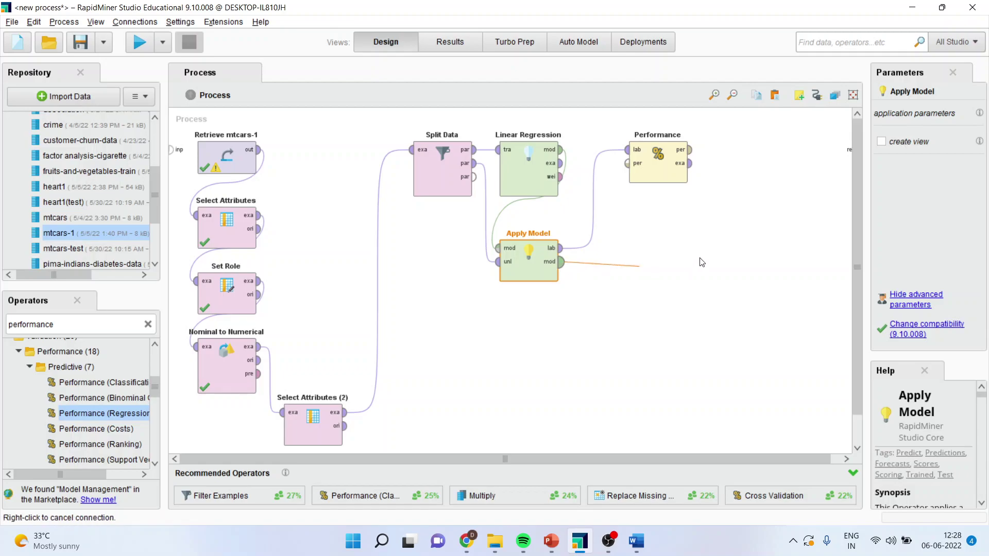
pyautogui.click(848, 150)
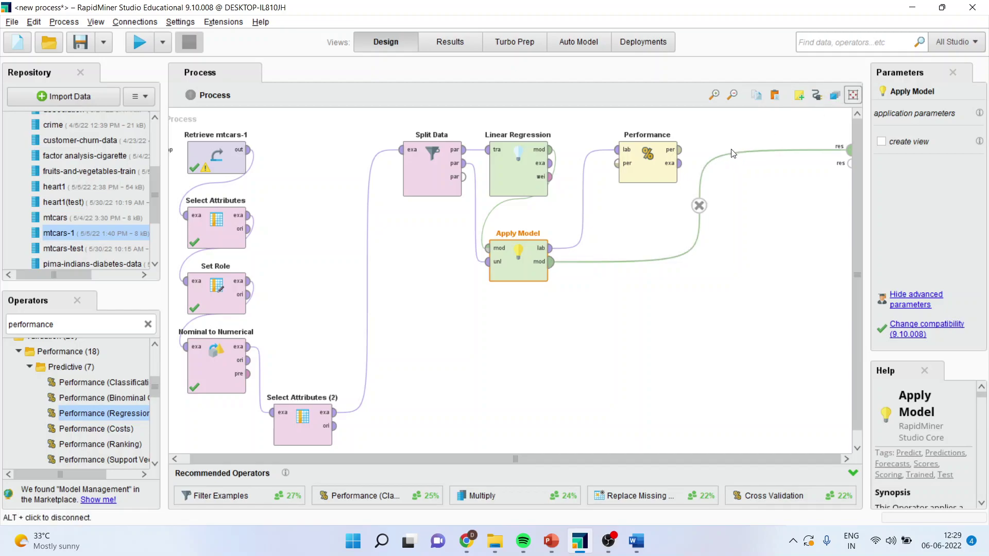
pyautogui.click(700, 206)
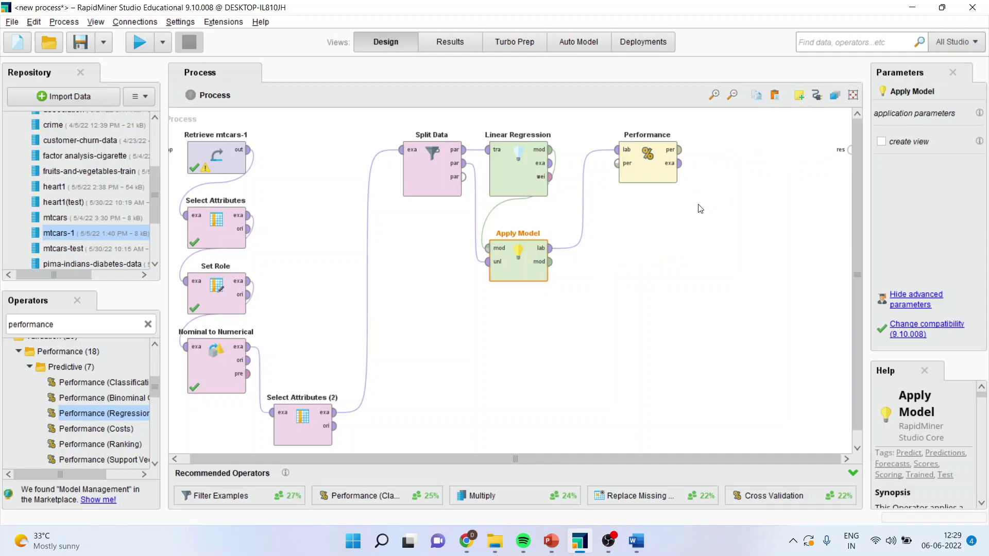
pyautogui.click(680, 149)
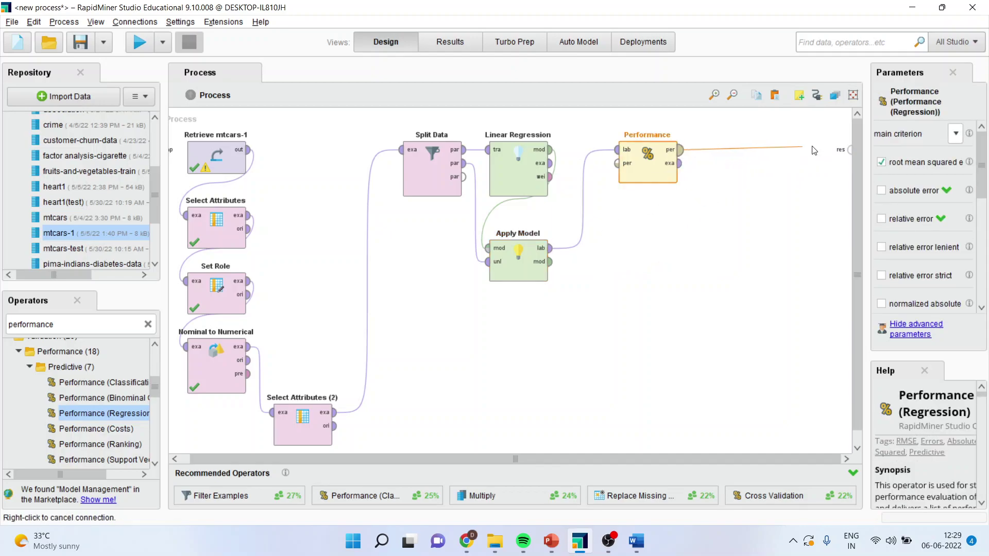
pyautogui.click(850, 149)
pyautogui.click(550, 261)
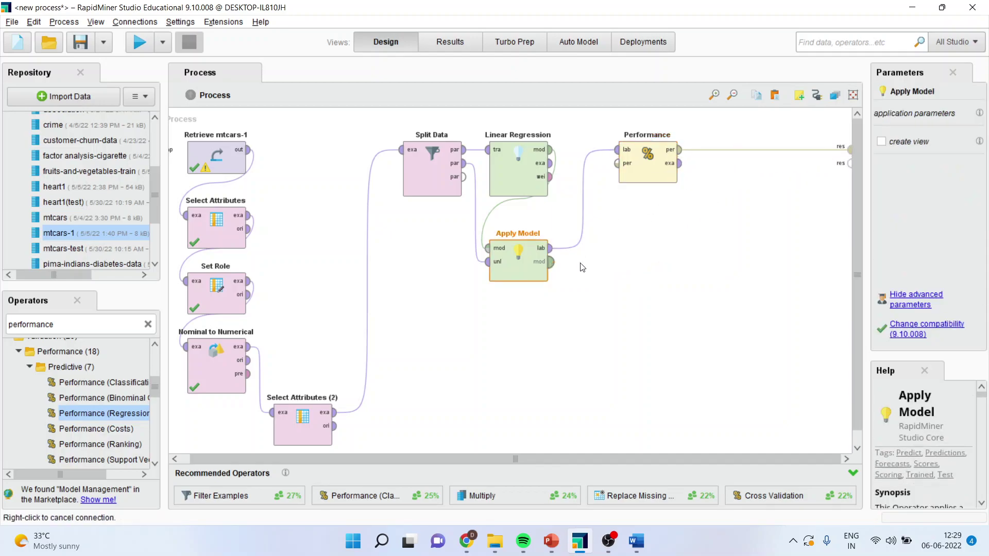
pyautogui.click(849, 164)
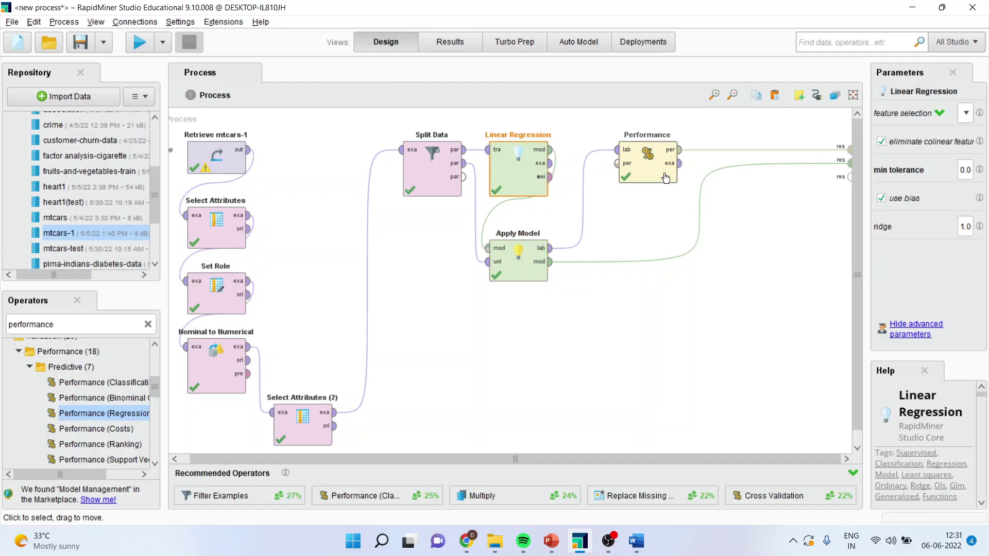
# - Add squared correlation to Performance's measures and move the operator lower on the canvas
pyautogui.click(664, 178)
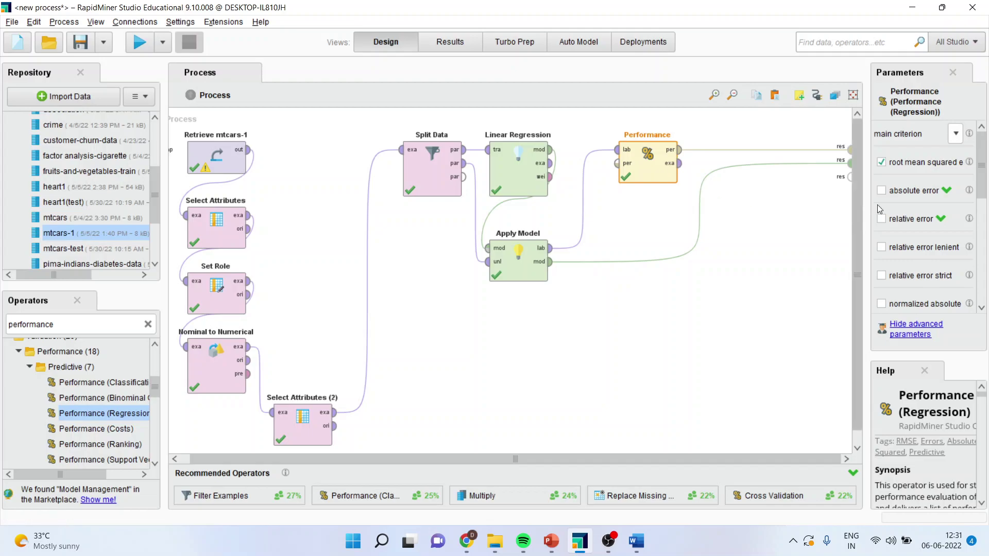
pyautogui.moveTo(981, 173); pyautogui.dragTo(988, 222)
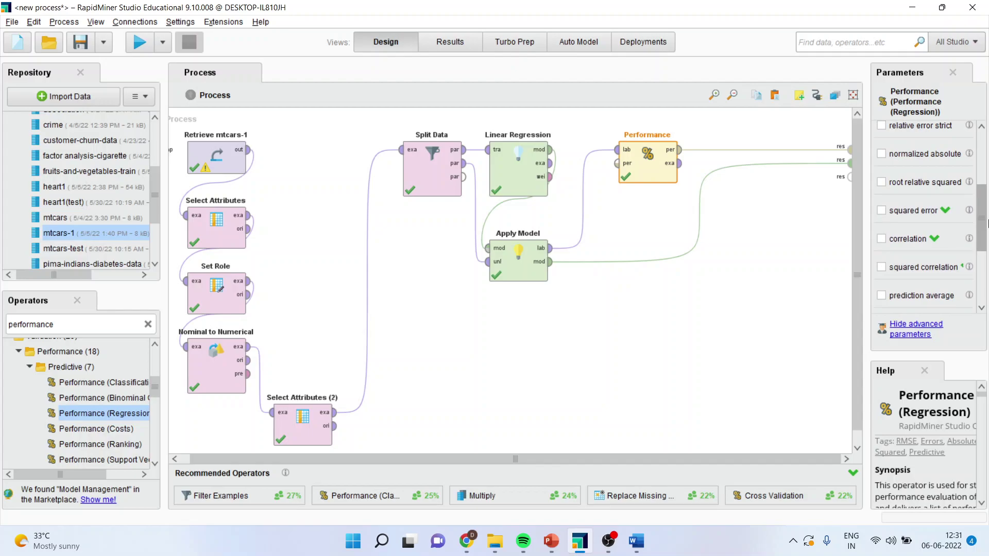
pyautogui.click(882, 268)
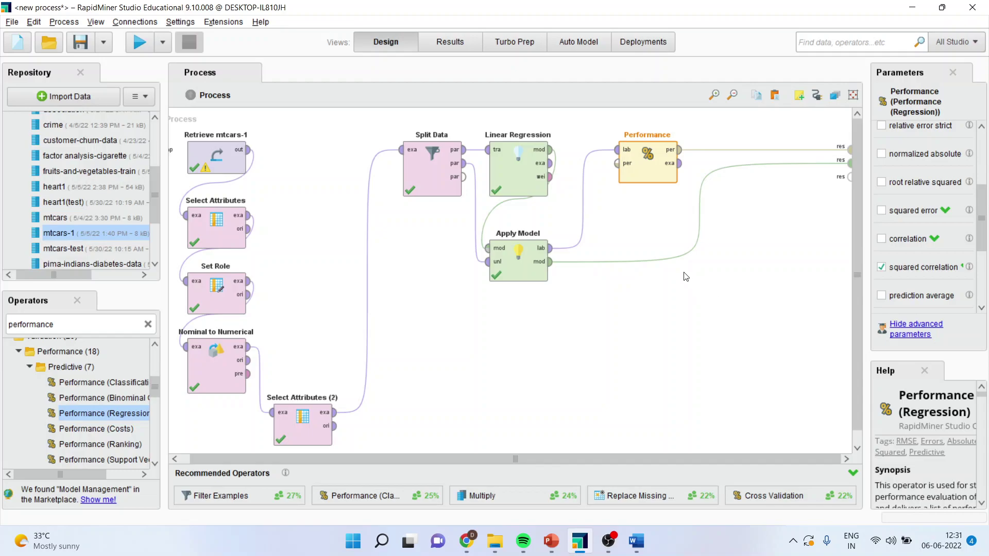
pyautogui.moveTo(654, 160); pyautogui.dragTo(654, 226)
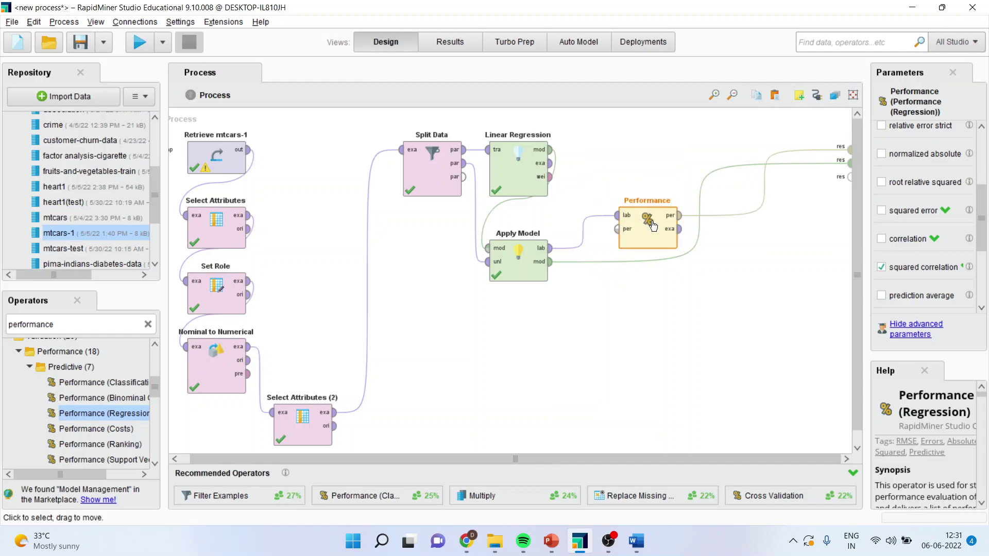
# - Connect Linear Regression's example output to the results and run the process
pyautogui.click(551, 164)
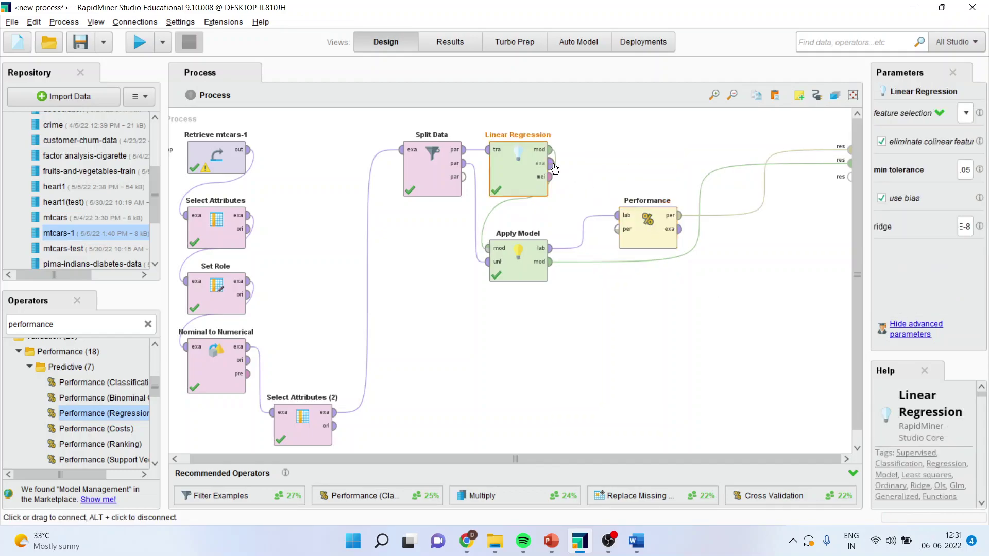
pyautogui.click(849, 177)
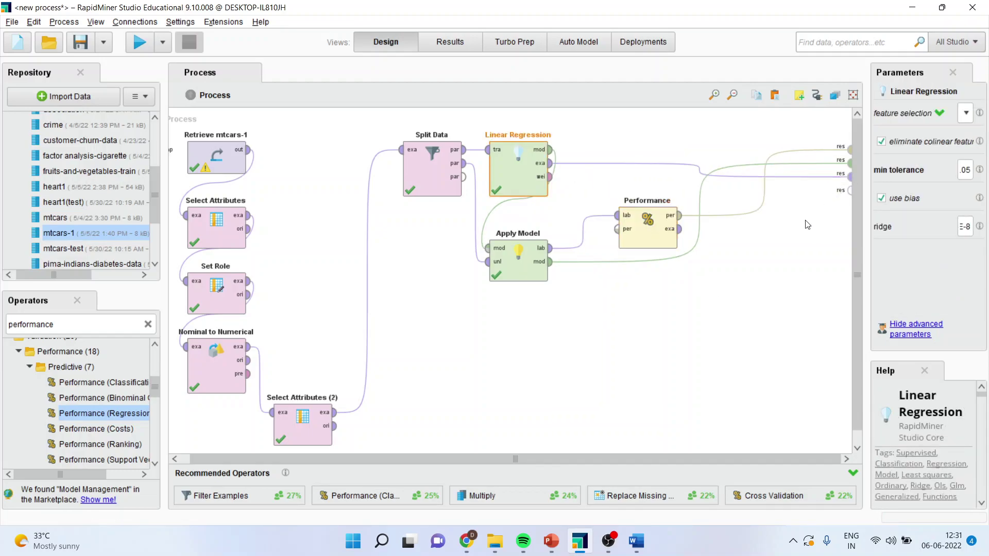
pyautogui.click(144, 45)
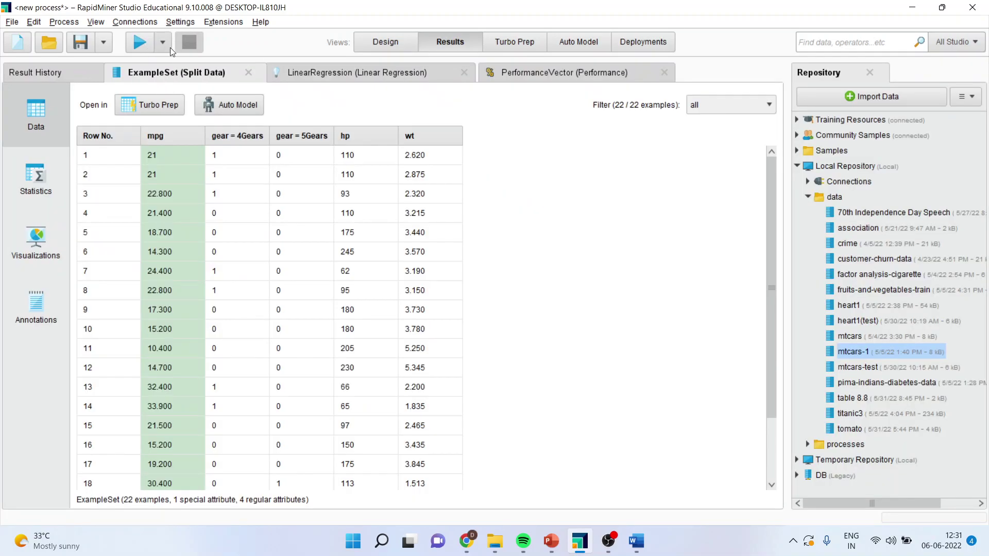
# - Review the coefficients, performance and example set, reading the full p-Values
pyautogui.click(331, 77)
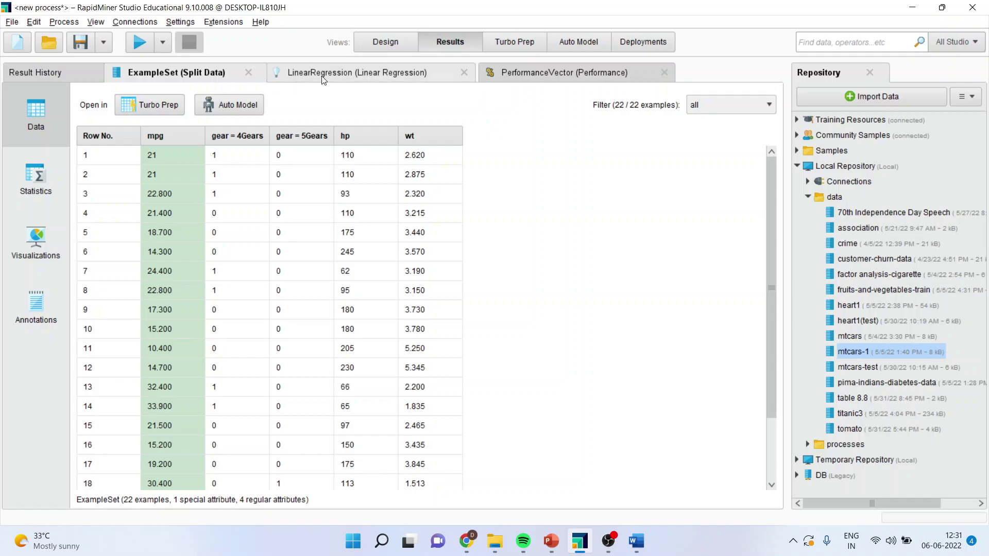
pyautogui.click(530, 72)
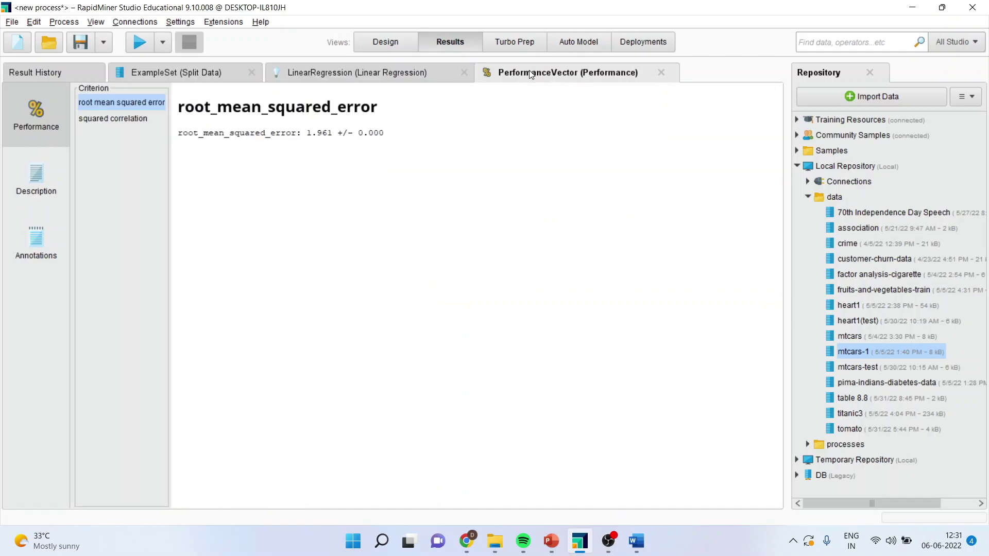
pyautogui.click(181, 69)
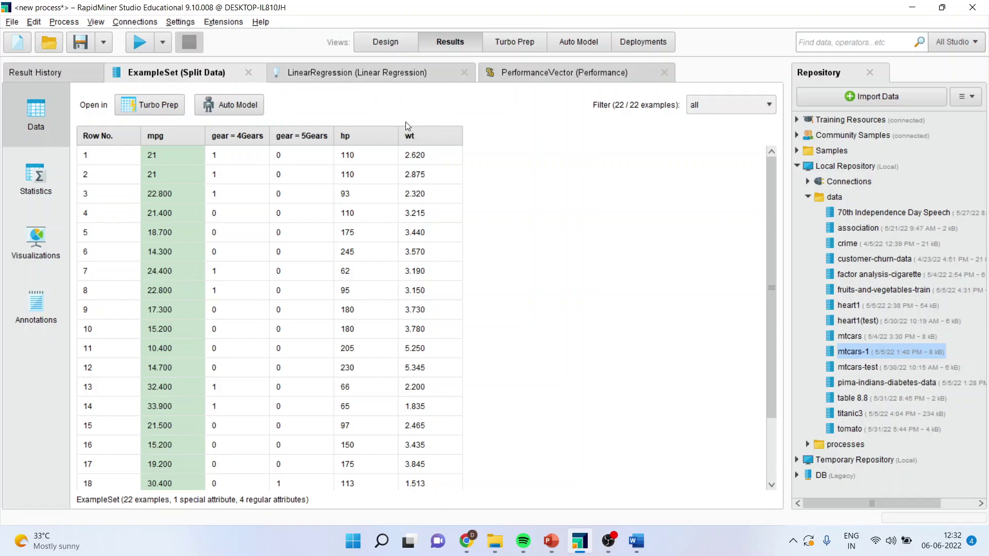
pyautogui.click(345, 76)
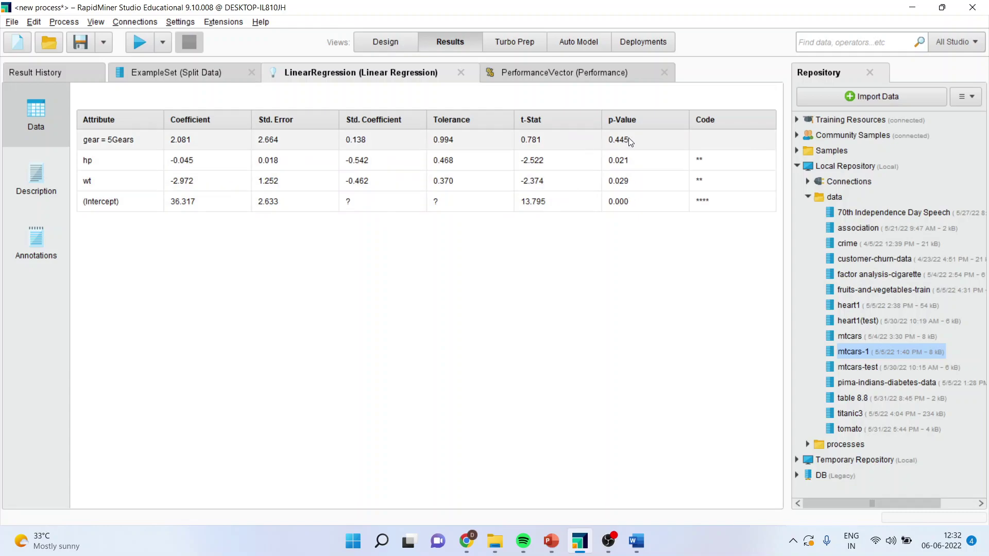
pyautogui.moveTo(629, 138)
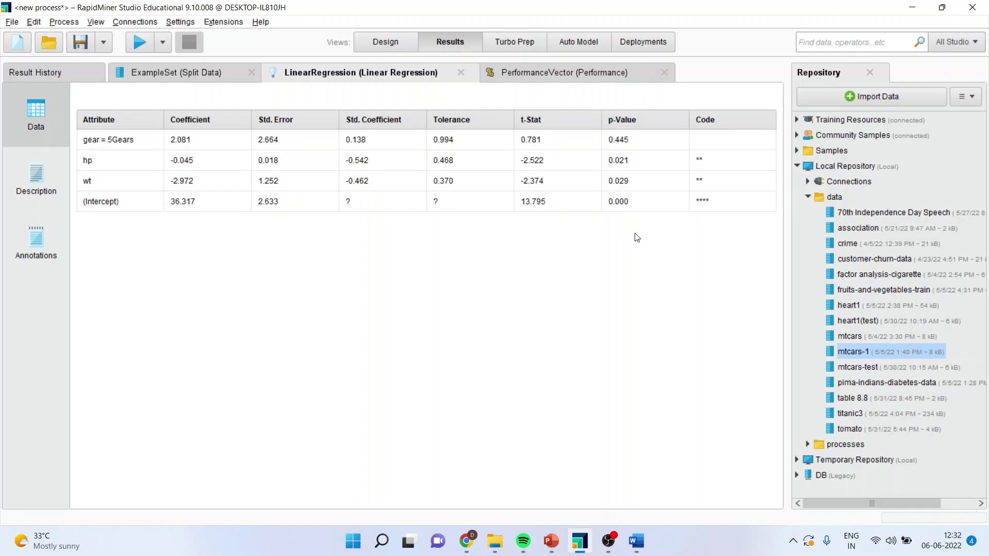
# - Keep Linear Regression's feature selection at none and rerun the process
pyautogui.click(378, 45)
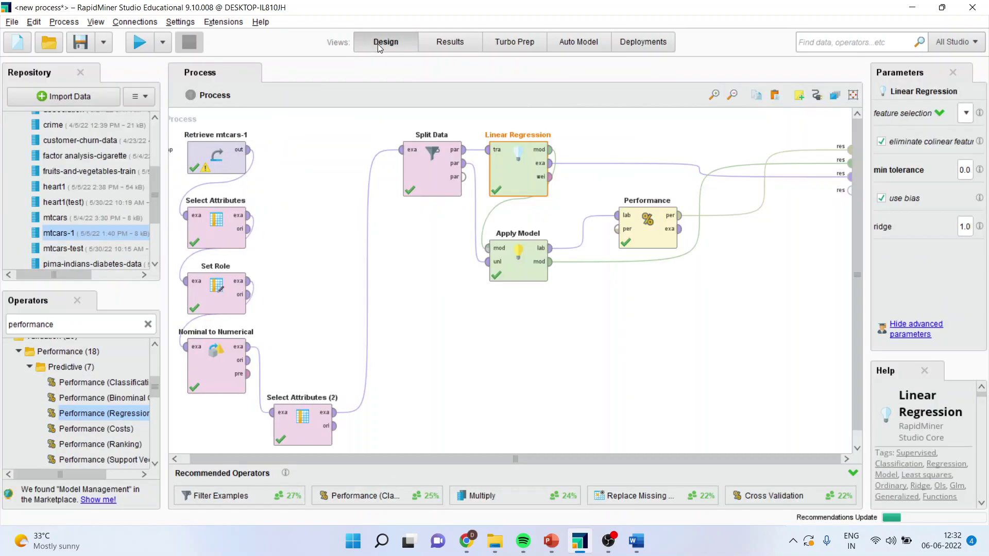
pyautogui.click(968, 113)
pyautogui.click(961, 133)
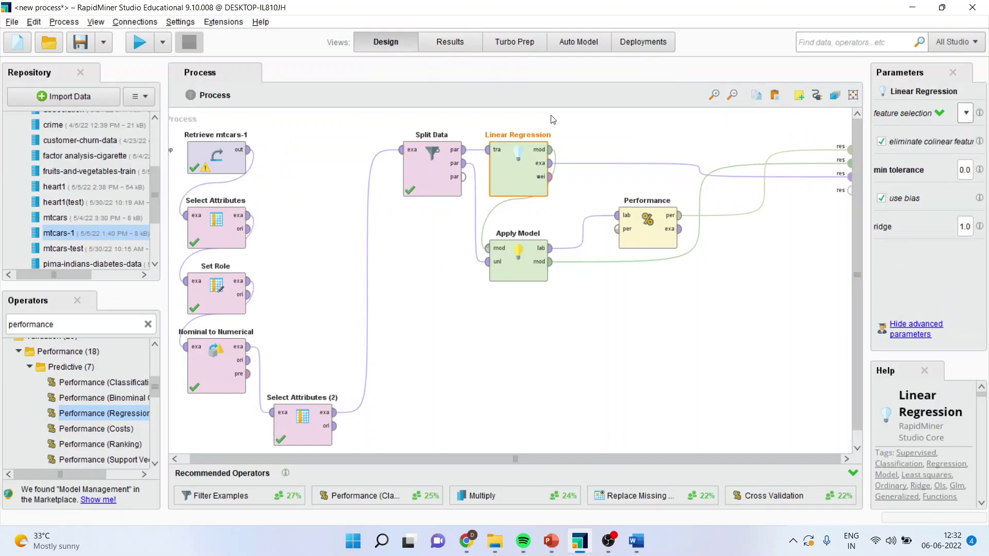
pyautogui.click(138, 44)
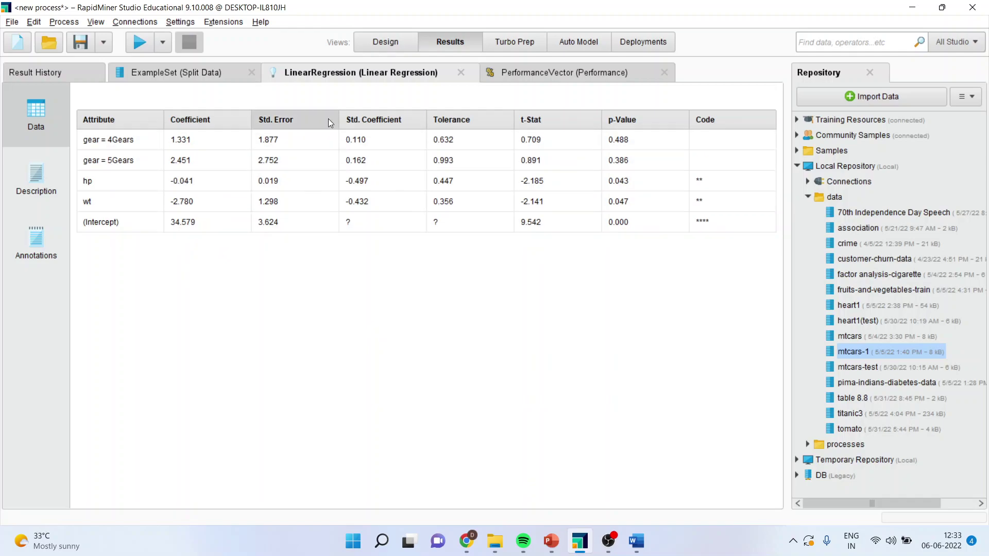
pyautogui.click(375, 47)
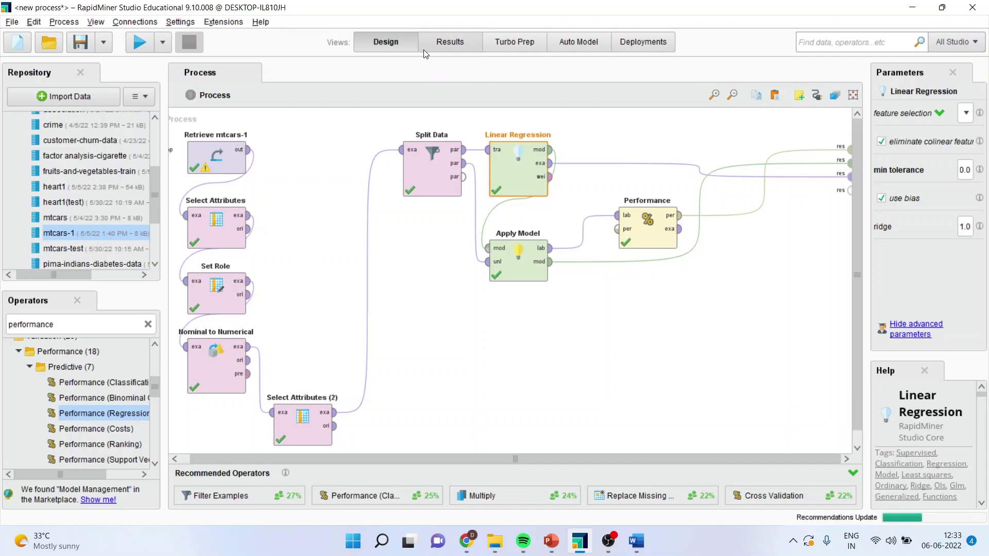
pyautogui.click(444, 45)
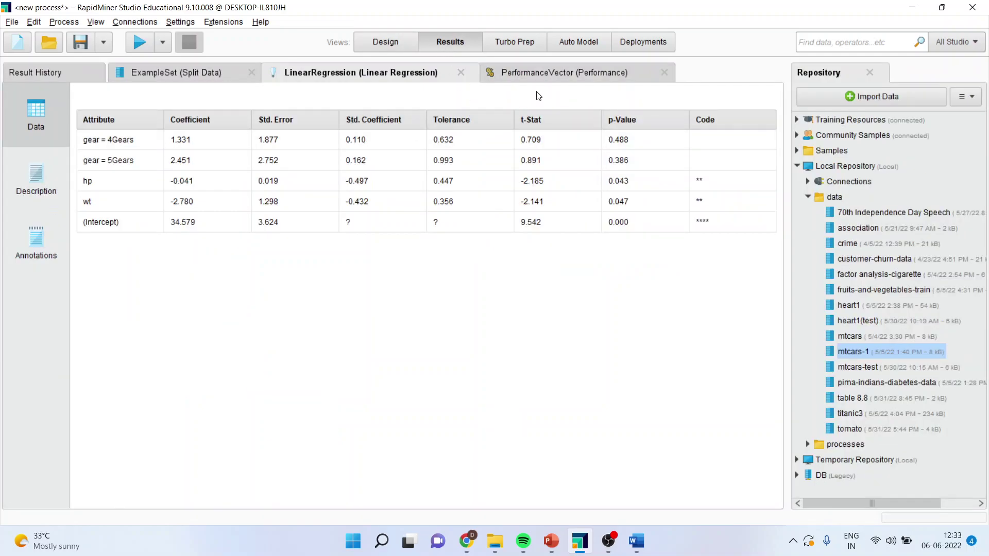
pyautogui.click(539, 77)
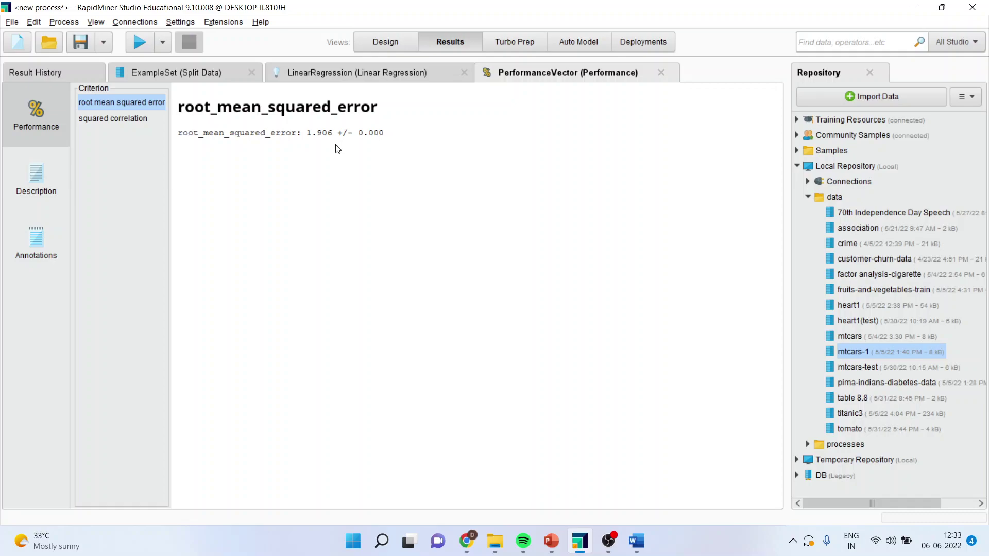
pyautogui.click(140, 118)
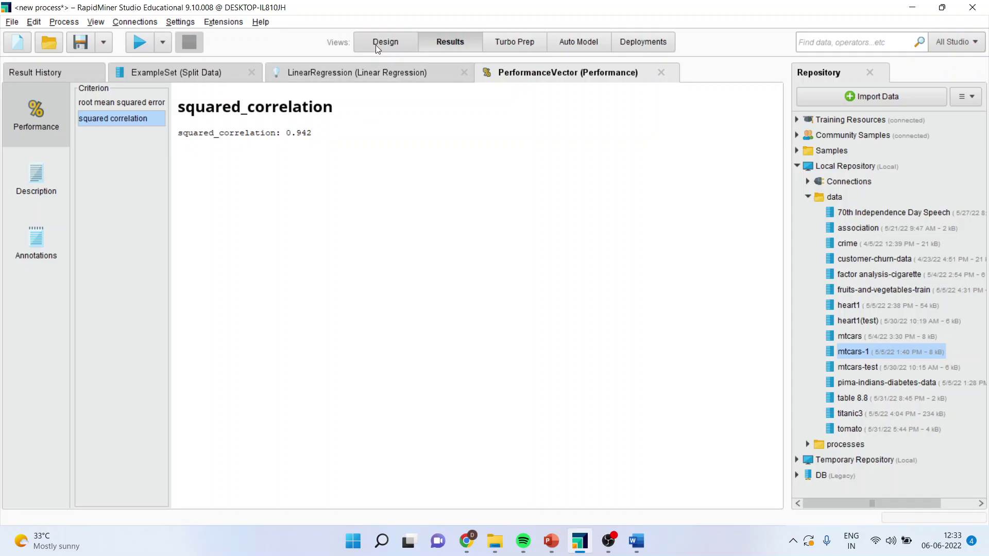
pyautogui.click(380, 78)
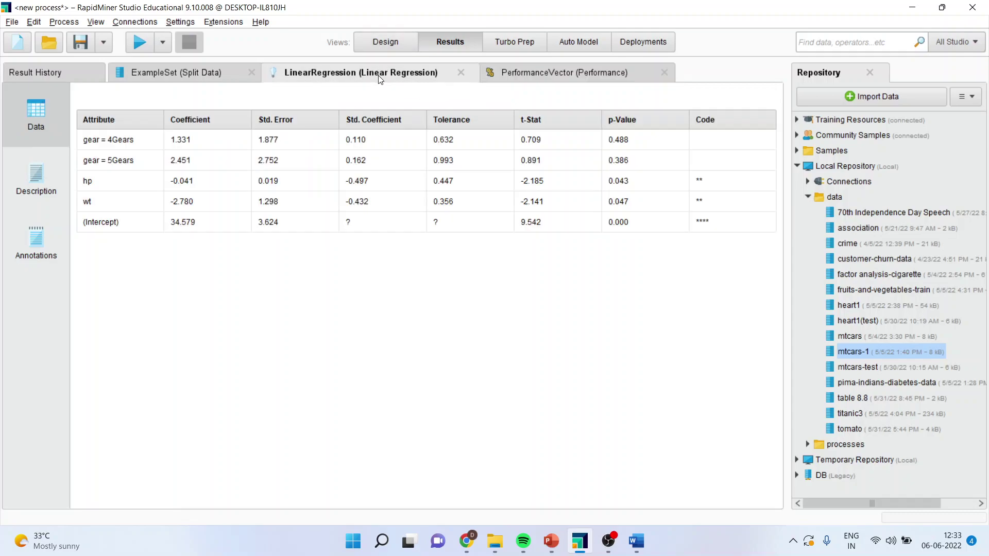
pyautogui.click(204, 73)
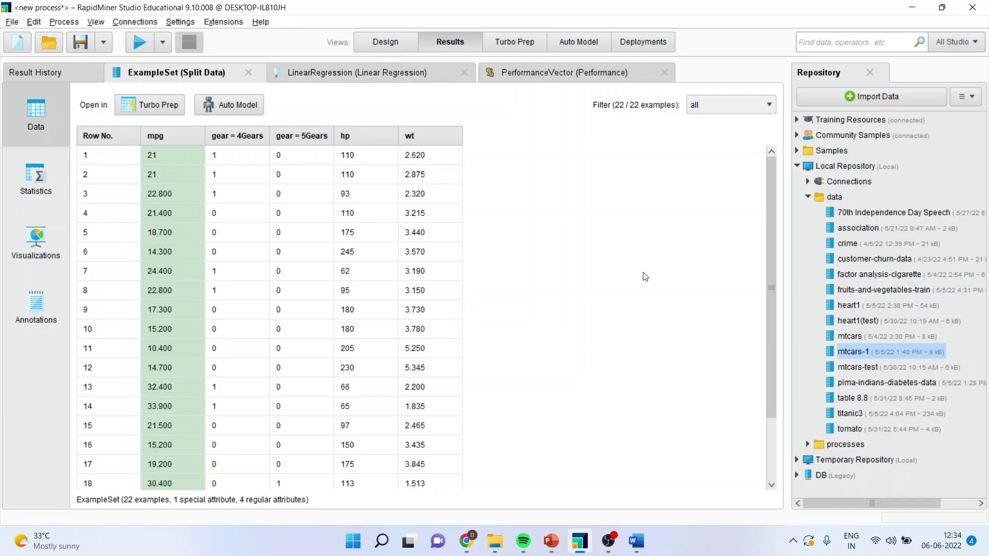
pyautogui.click(412, 72)
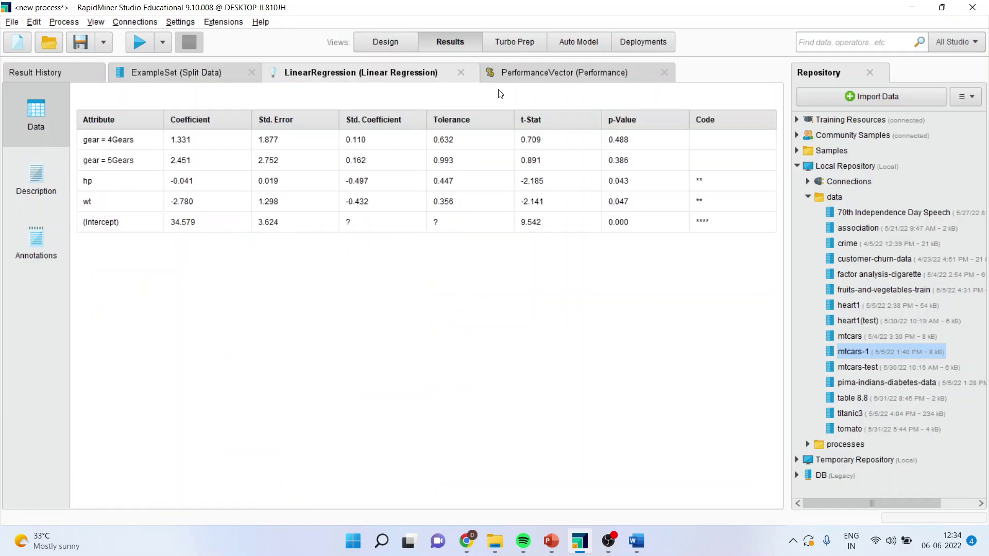
pyautogui.click(519, 76)
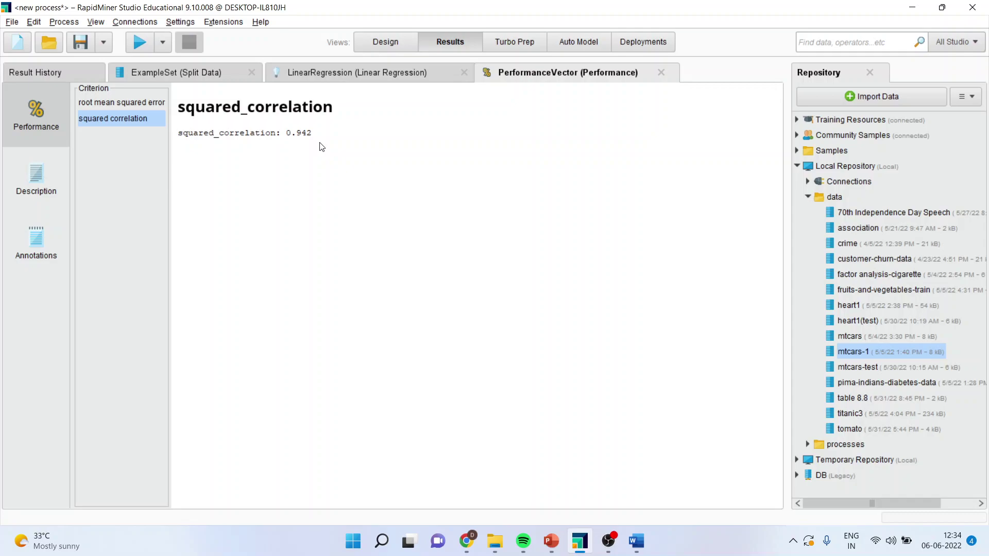
pyautogui.click(337, 78)
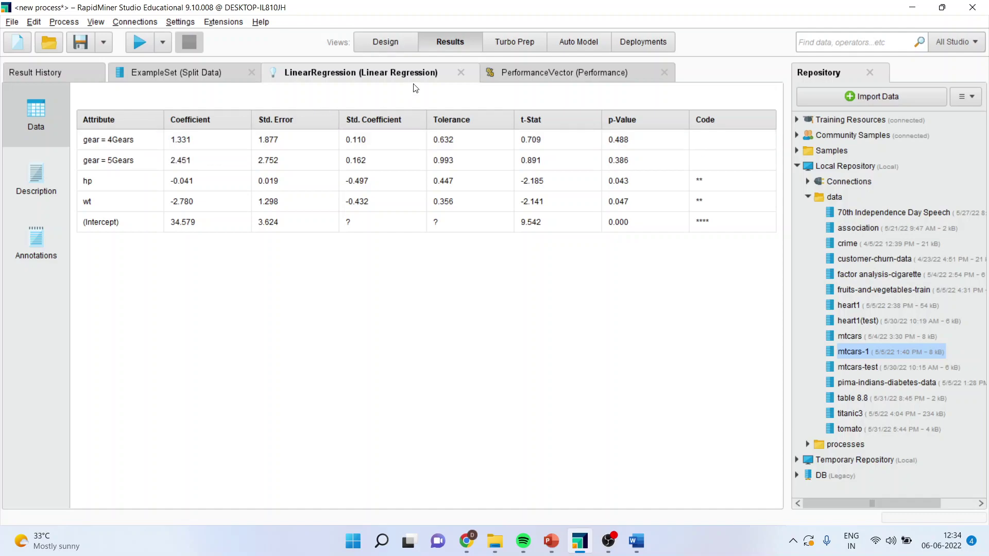
# - Set Linear Regression's feature selection to T-Test and rerun the process
pyautogui.click(388, 42)
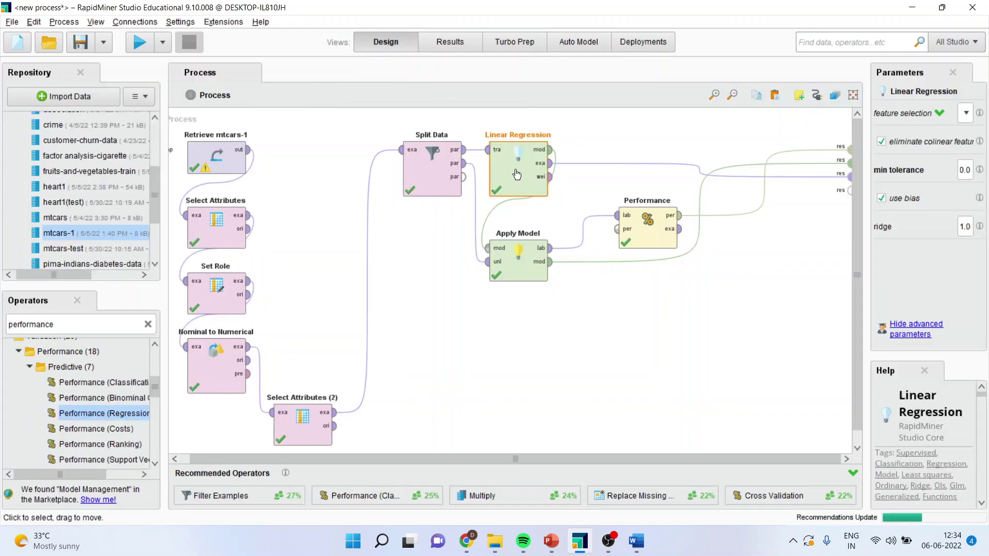
pyautogui.click(968, 113)
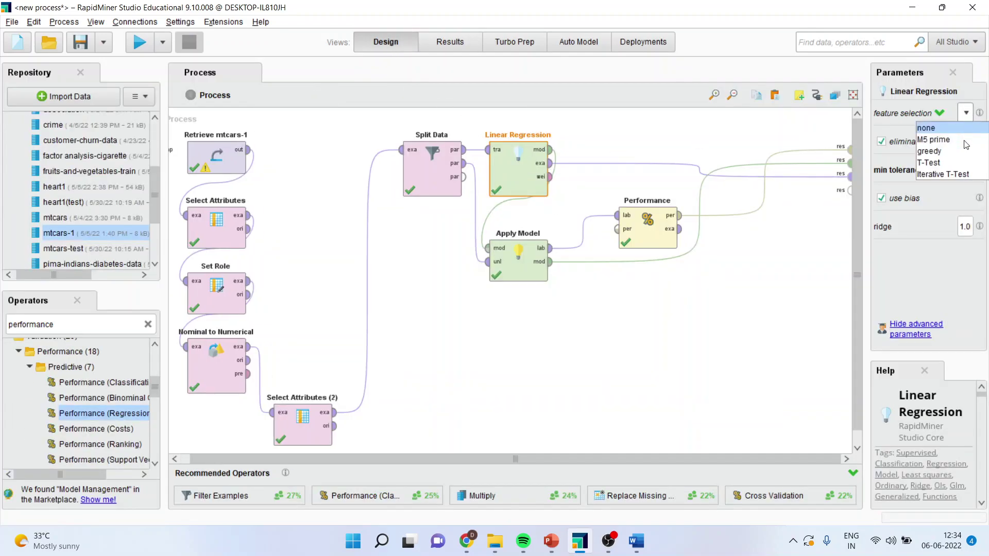
pyautogui.click(958, 163)
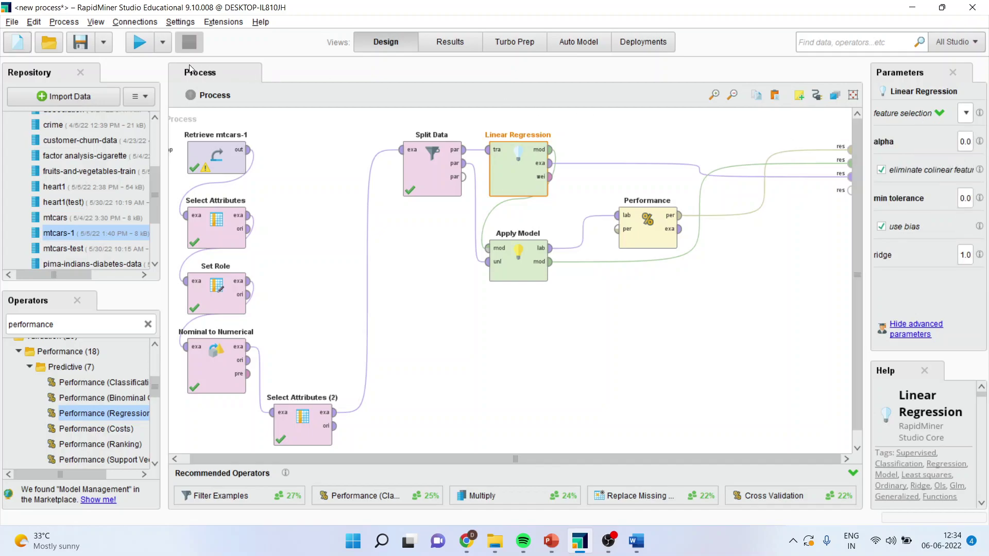
pyautogui.click(138, 44)
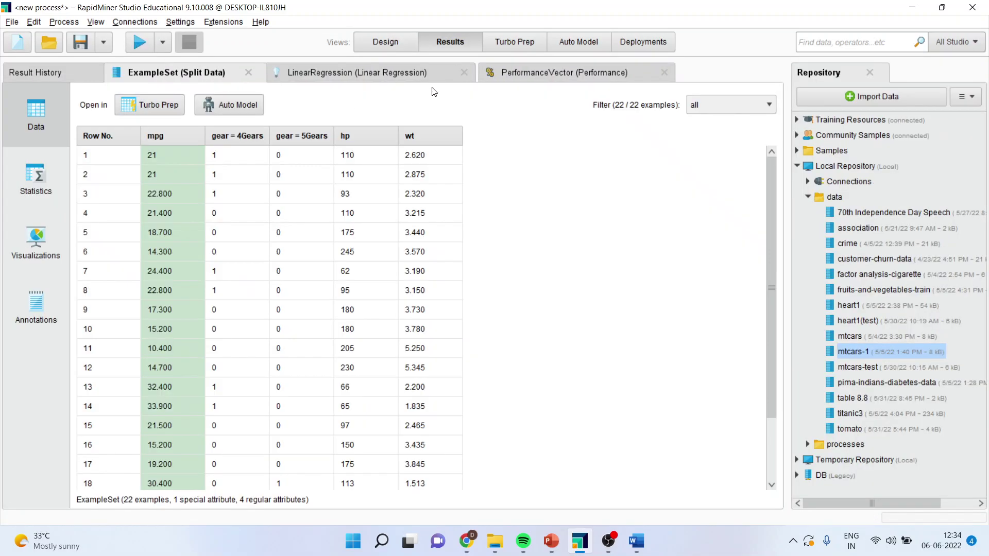
# - Review the new coefficients, squared correlation and split data, then open Result History
pyautogui.click(415, 74)
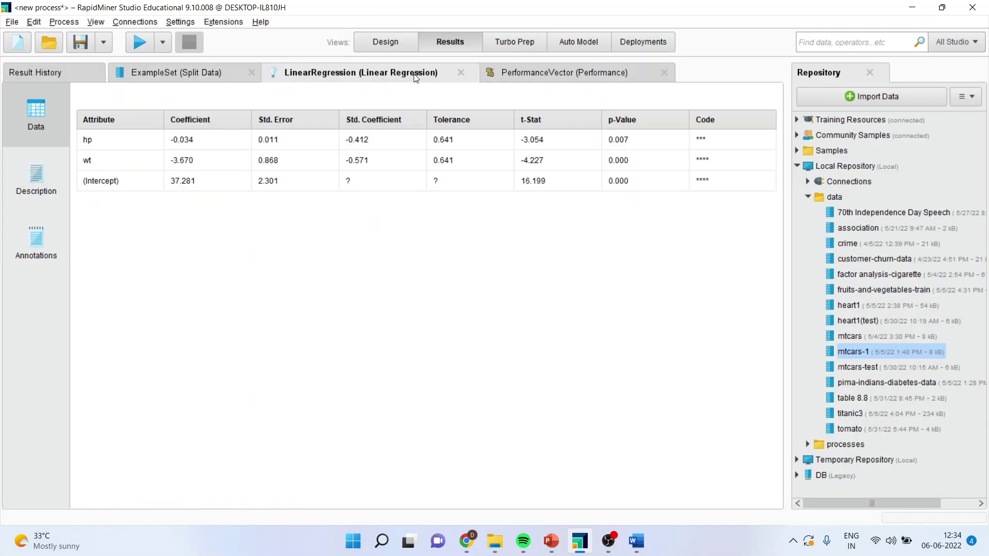
pyautogui.click(550, 75)
pyautogui.click(134, 118)
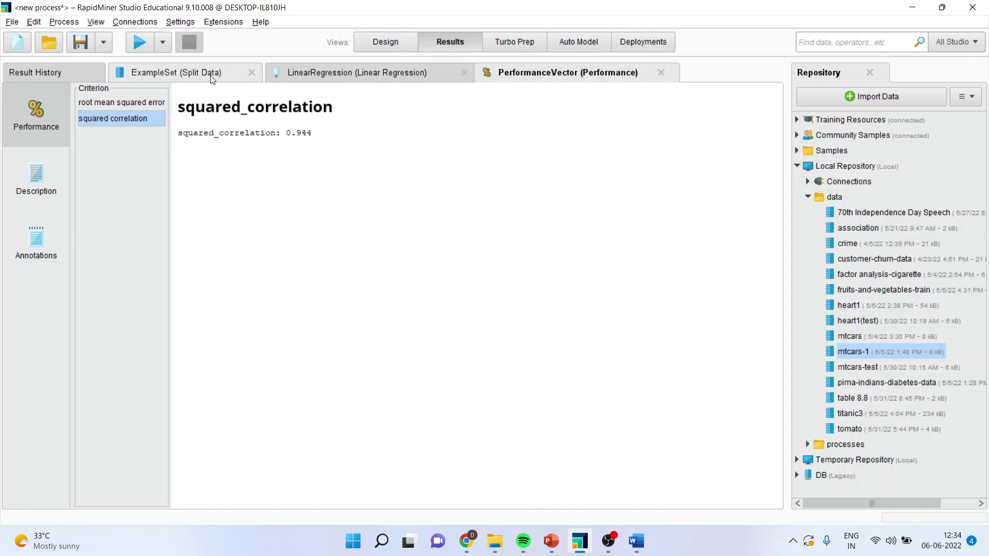
pyautogui.click(306, 78)
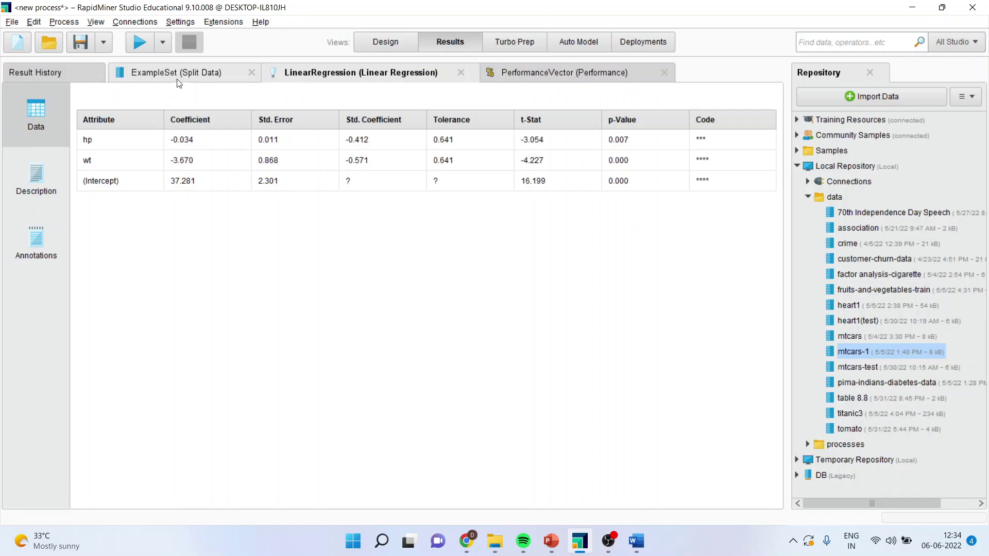
pyautogui.click(179, 74)
pyautogui.click(324, 78)
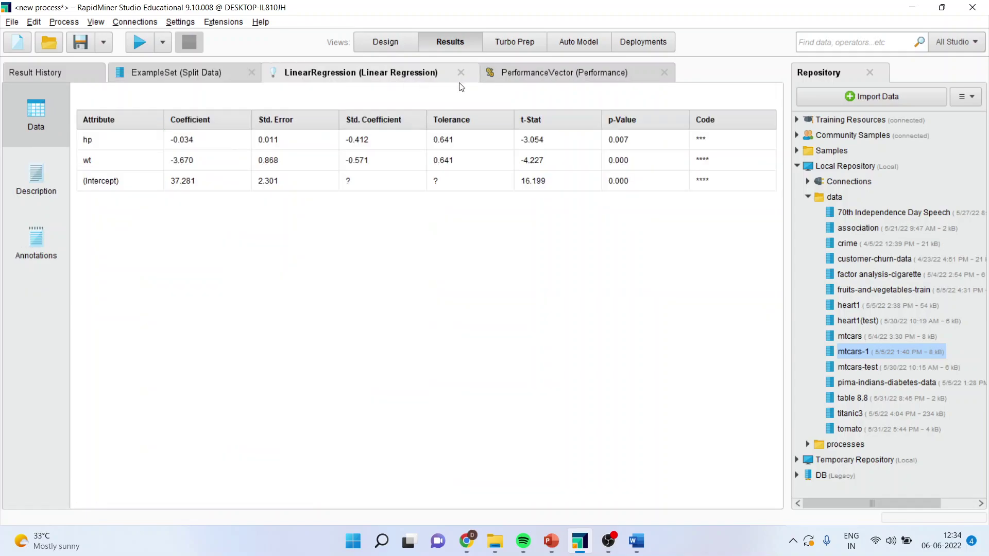
pyautogui.click(533, 77)
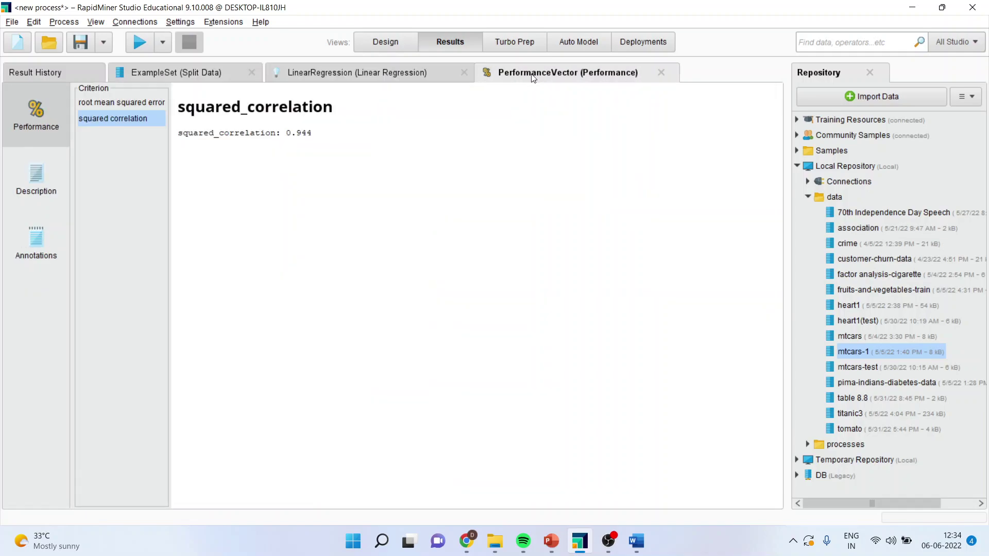
pyautogui.click(328, 81)
pyautogui.click(178, 72)
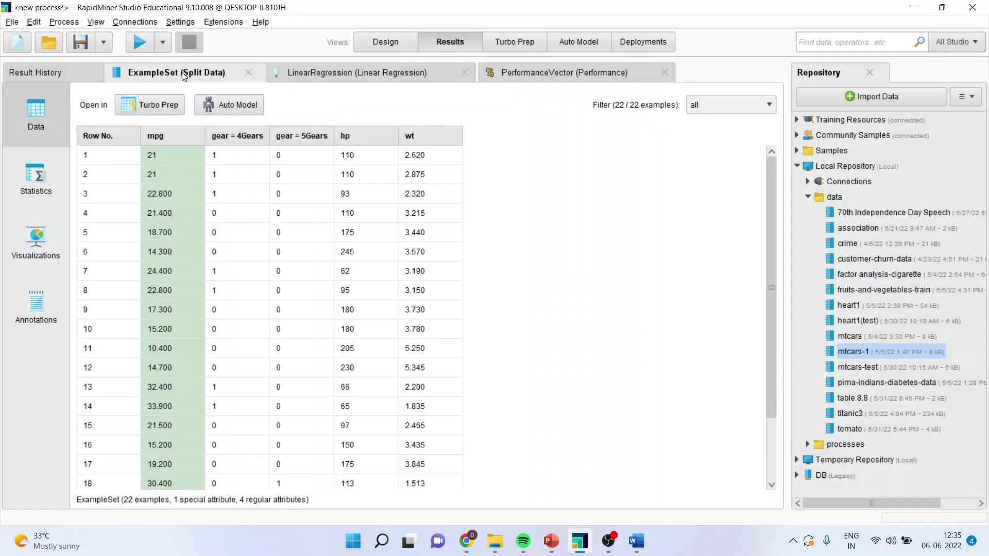
pyautogui.click(58, 75)
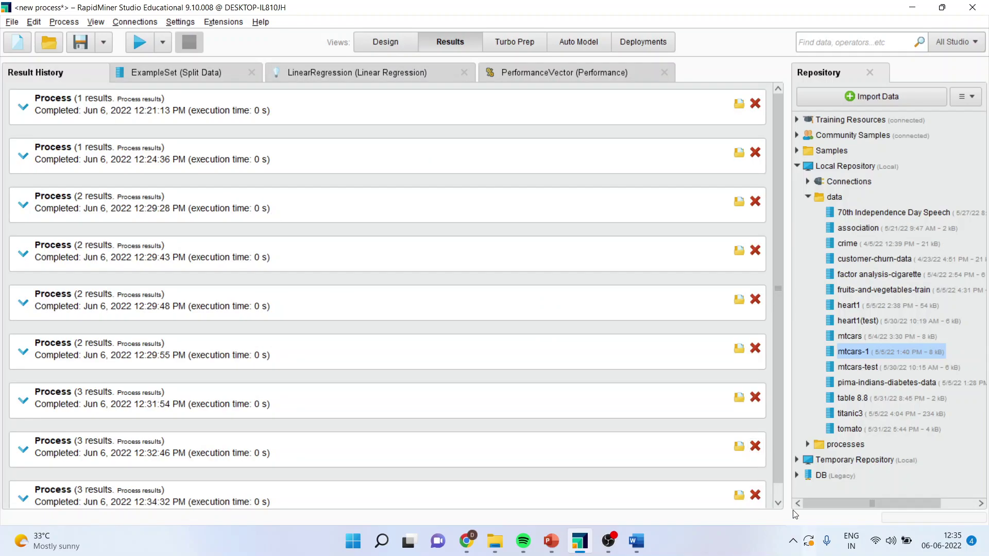
# - Expand the latest run's history entry to show RMSE 1.853 and squared correlation 0.944
pyautogui.scroll(-1, 779, 473)
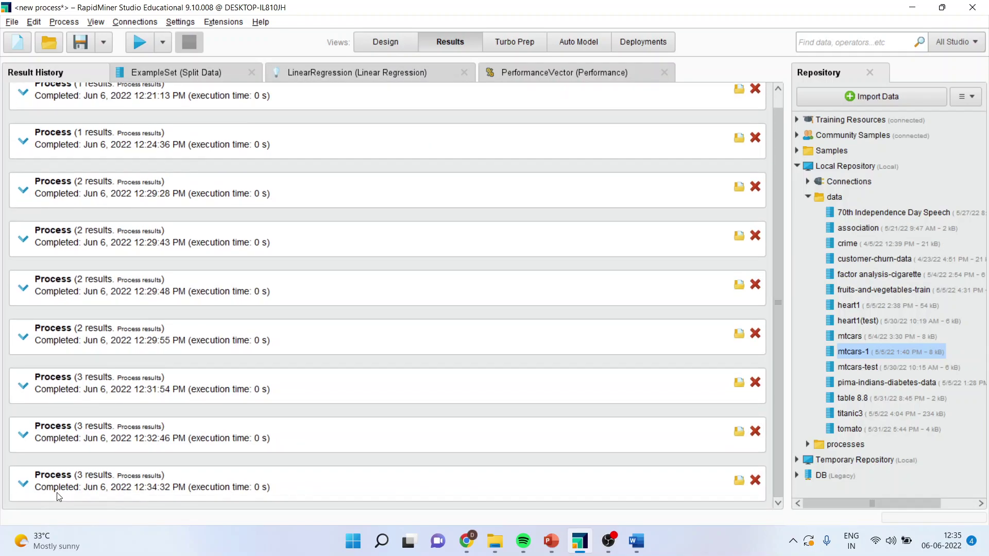
pyautogui.click(24, 485)
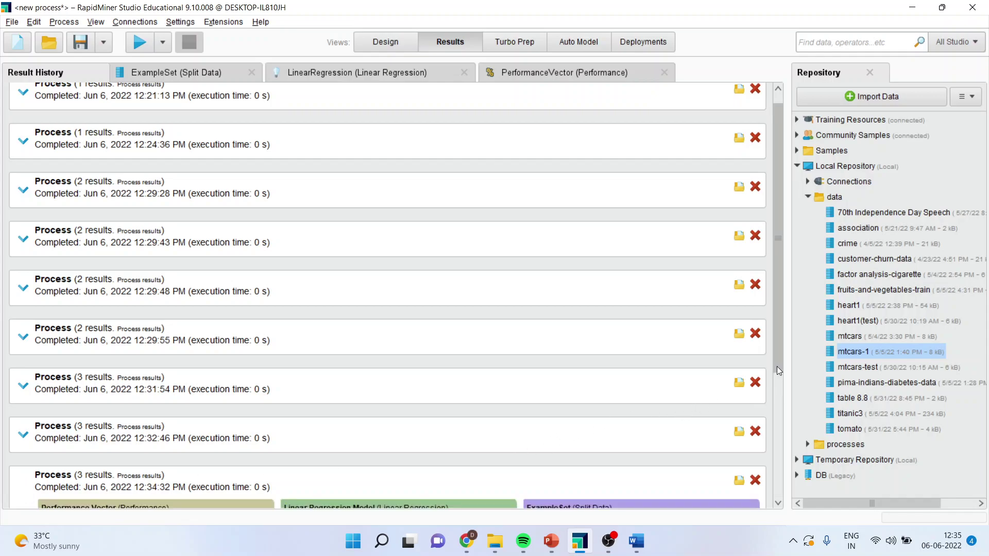
pyautogui.moveTo(778, 364); pyautogui.dragTo(767, 494)
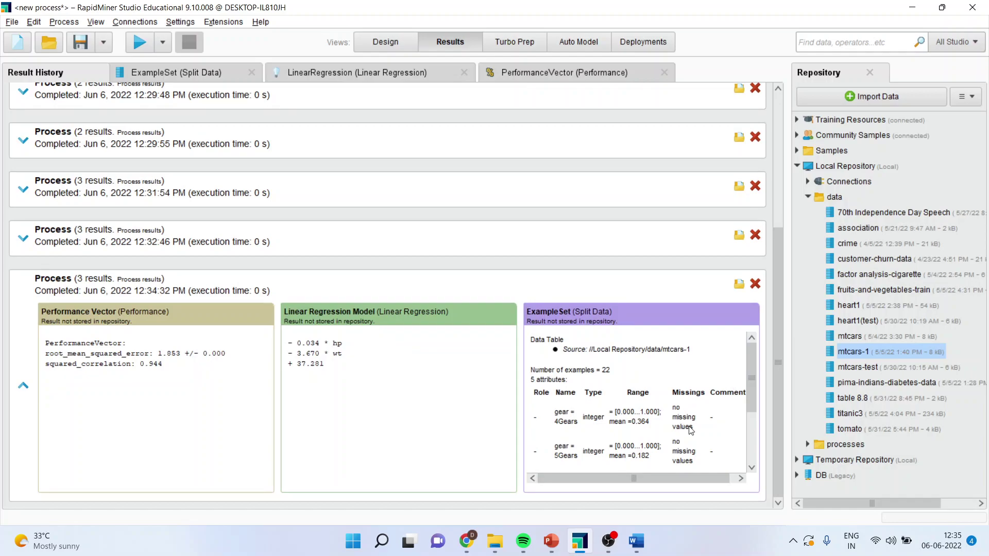
# - Return to the 'Rapidminer Slide' deck in PowerPoint and scroll to the closing 'Thank You' slide 3
pyautogui.click(552, 544)
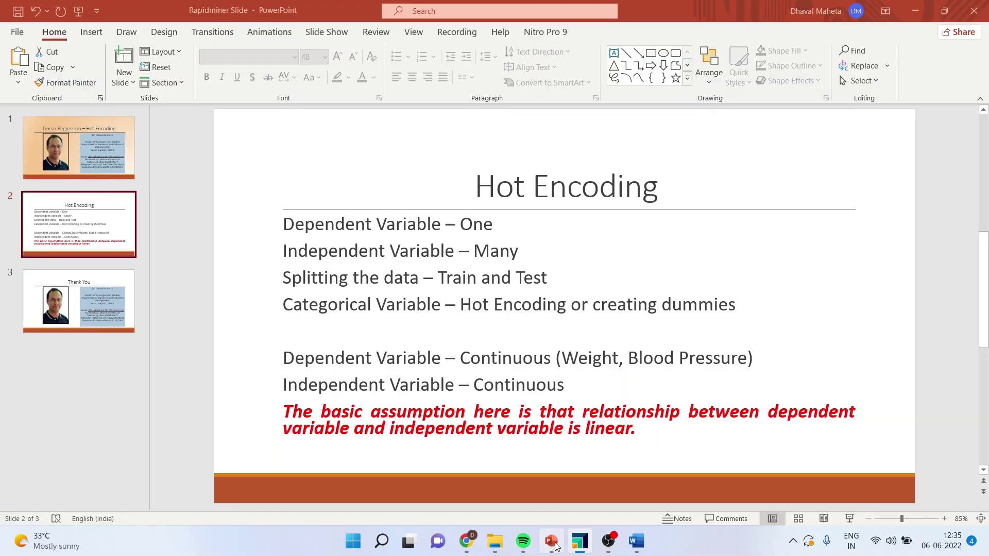
pyautogui.scroll(-1, 736, 460)
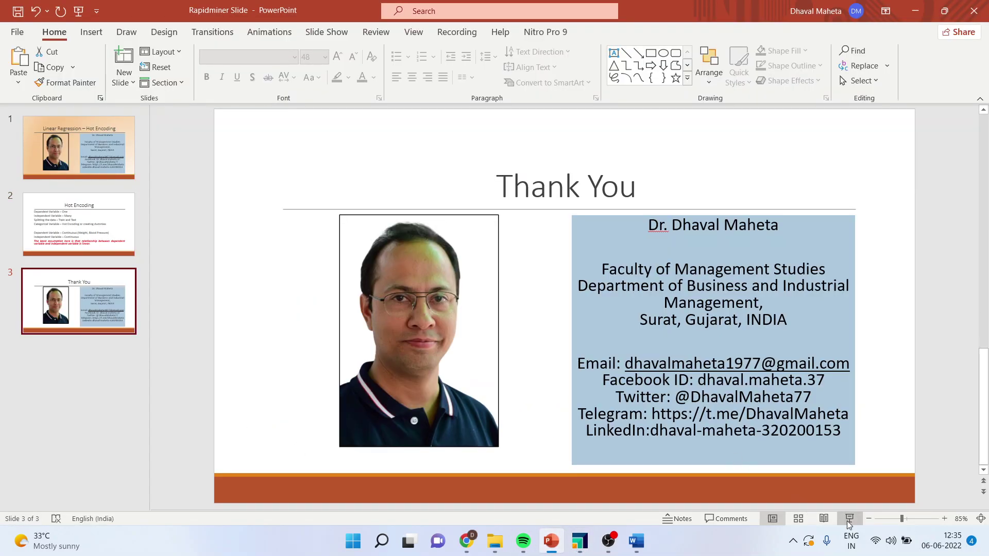